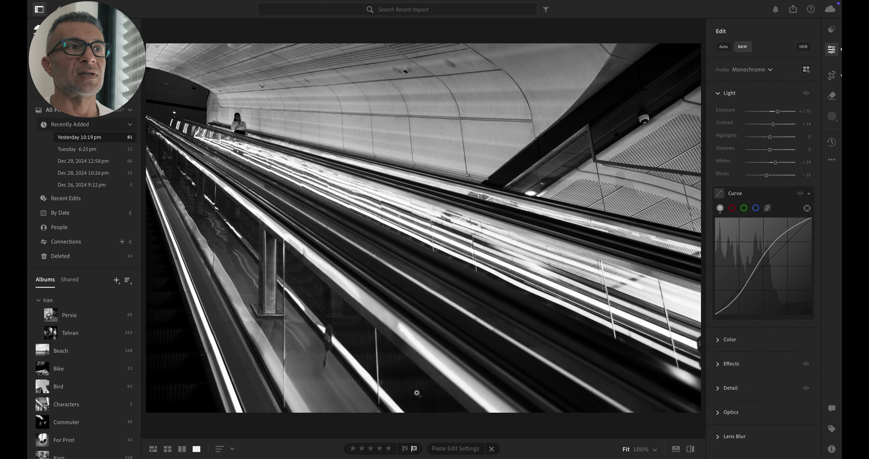
Review the black-and-white escalator photos in the recent import one after another.
key("Right")
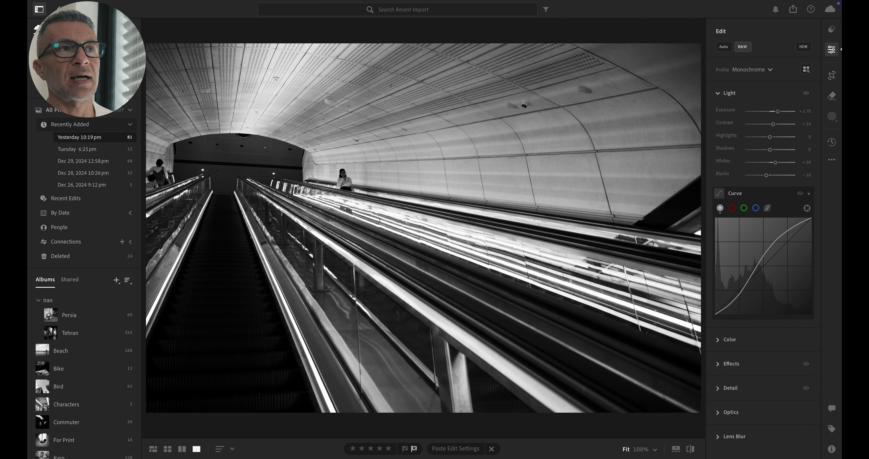
key("Right")
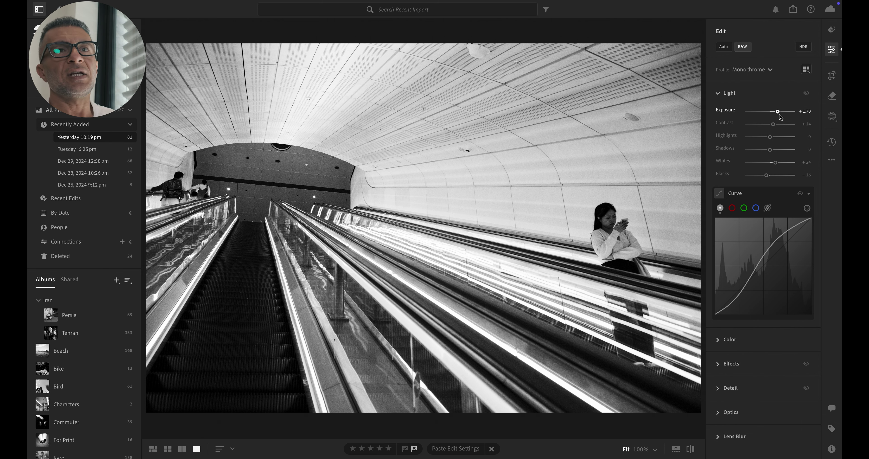
key("Right")
key("Right")
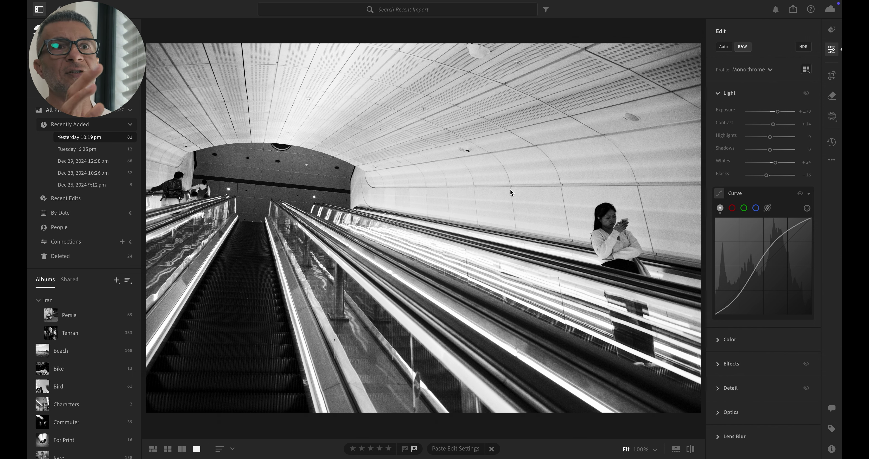
key("Right")
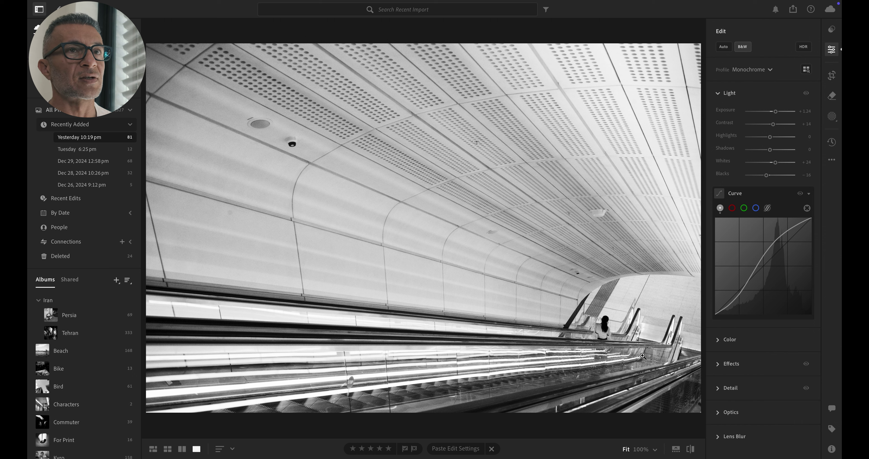
key("Right")
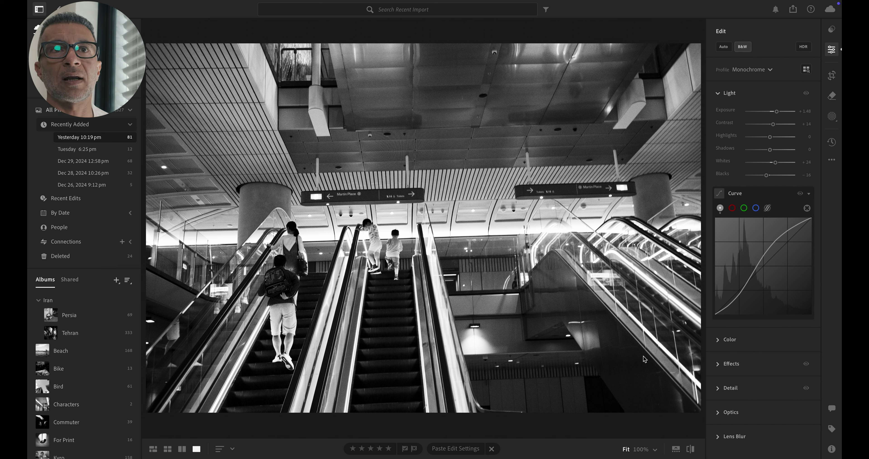
Correct the perspective of the Martin Place escalator photo with the Upright geometry option set to Auto.
key("c")
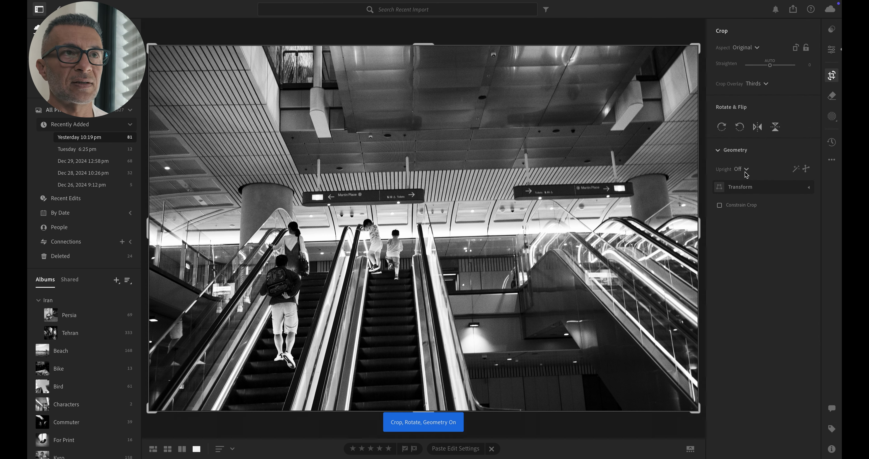
left_click(746, 172)
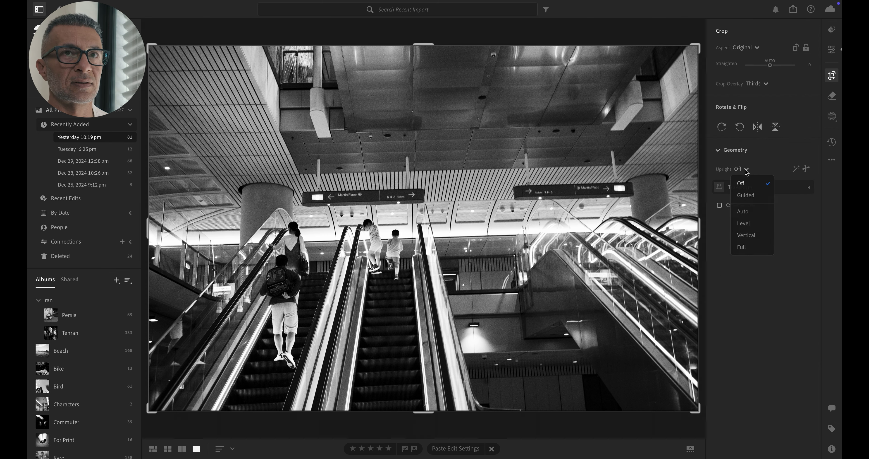
left_click(749, 213)
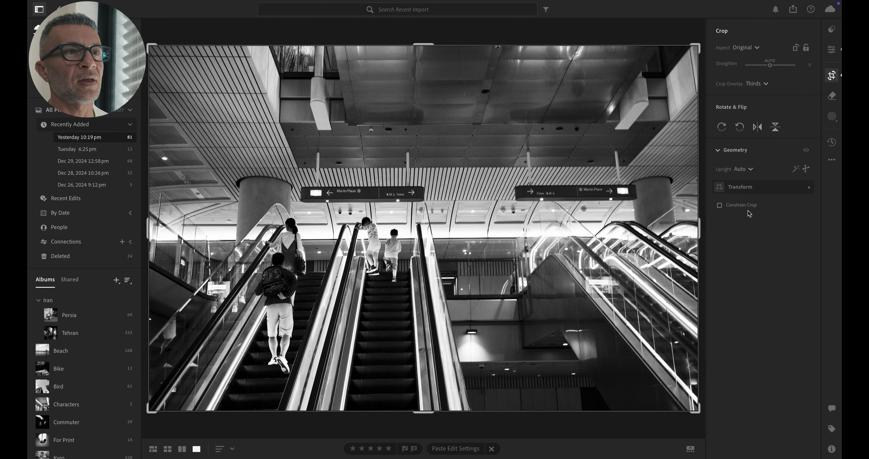
key("e")
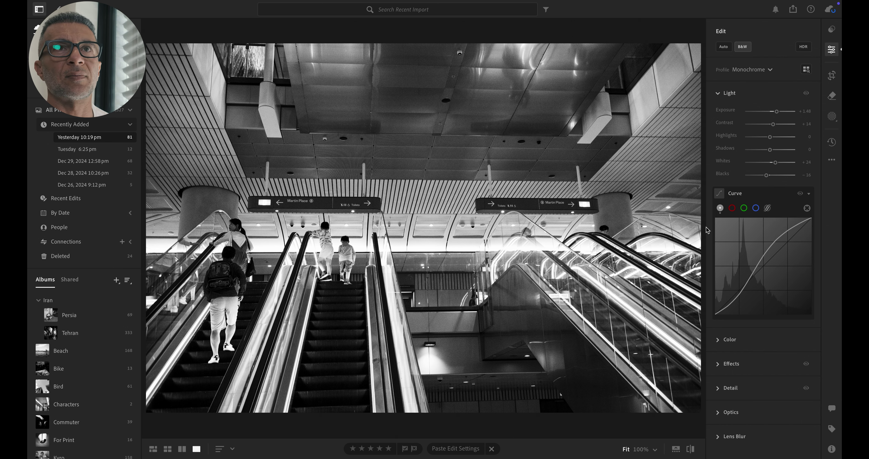
Examine the crop aspect ratio presets and crop overlay options on the neighbouring escalator photo, keeping Original and Thirds.
key("c")
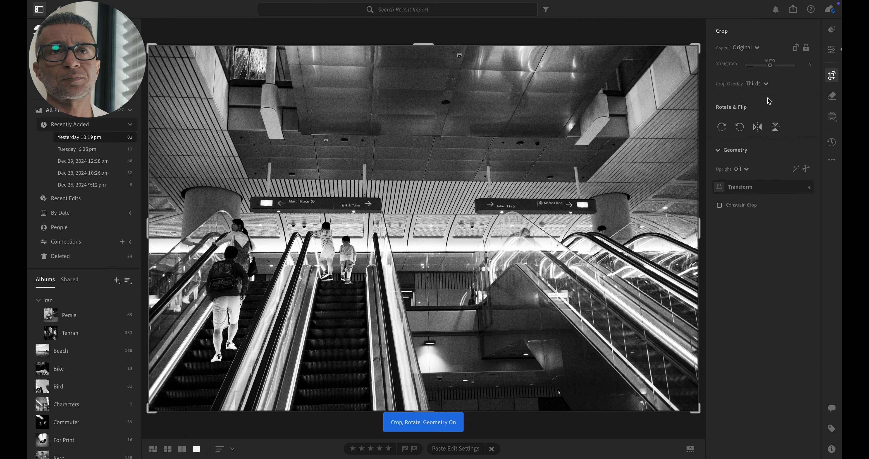
left_click(757, 48)
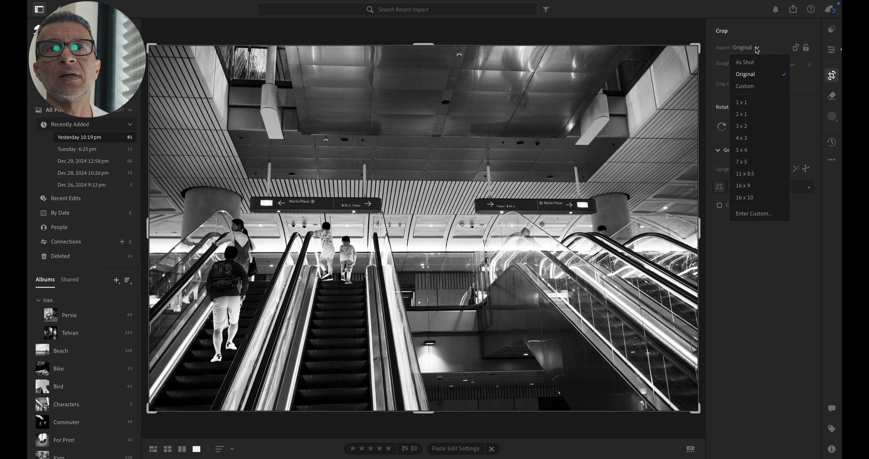
left_click(758, 49)
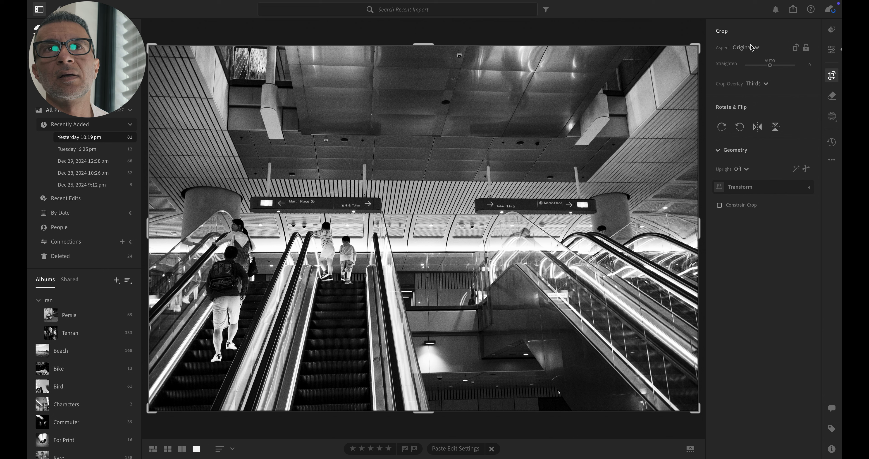
left_click(757, 49)
left_click(757, 49)
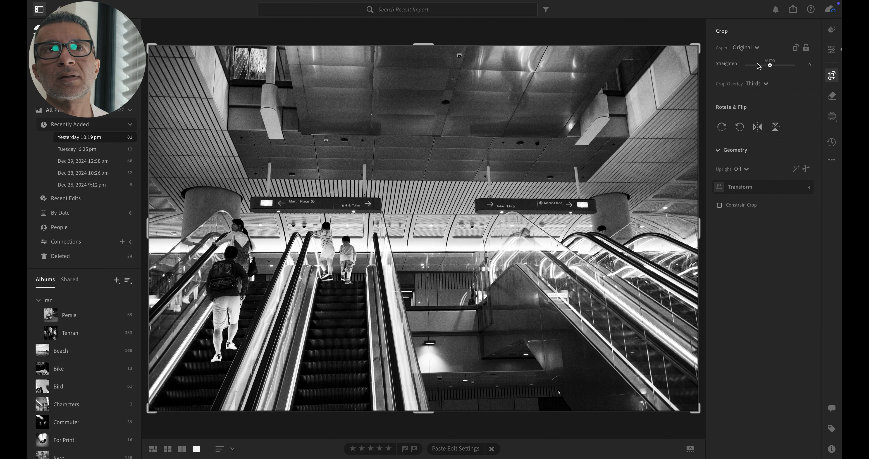
left_click(758, 49)
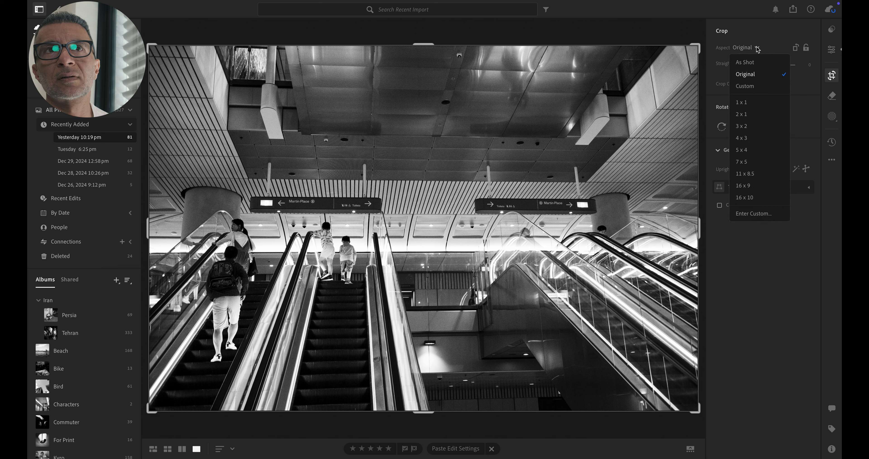
left_click(758, 49)
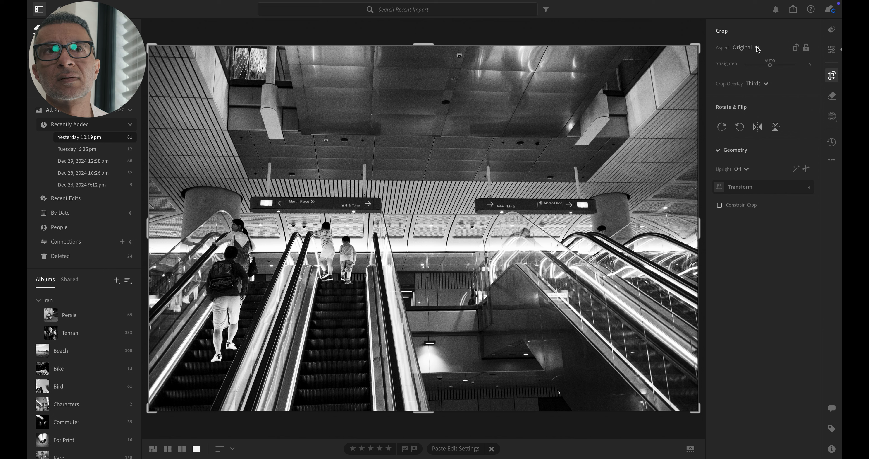
left_click(757, 49)
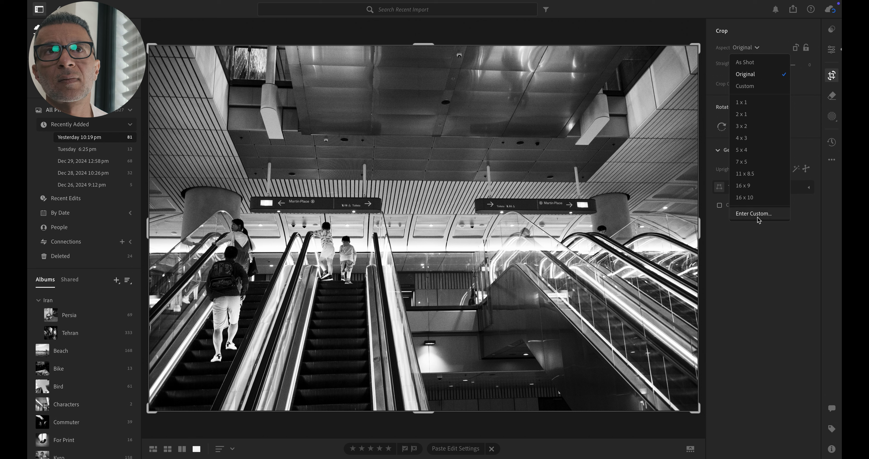
left_click(765, 258)
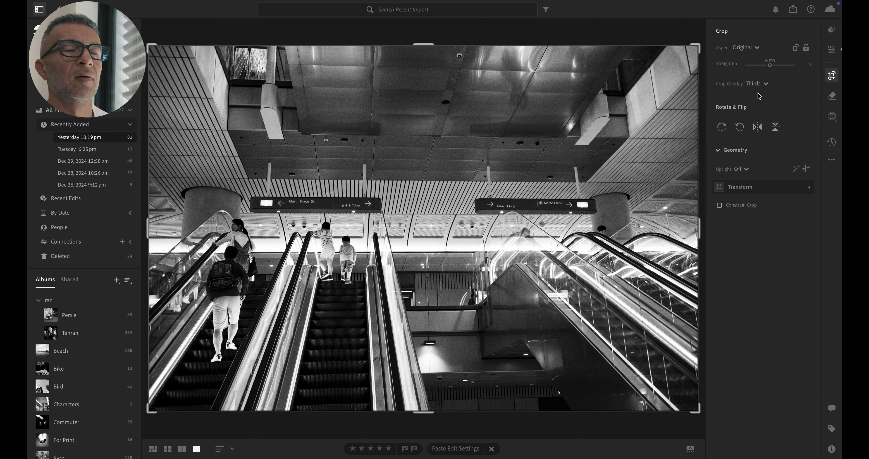
left_click(766, 84)
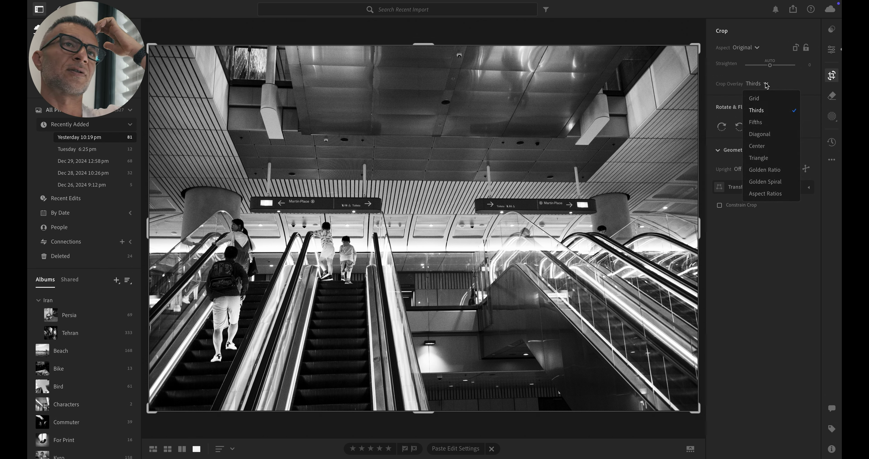
left_click(769, 113)
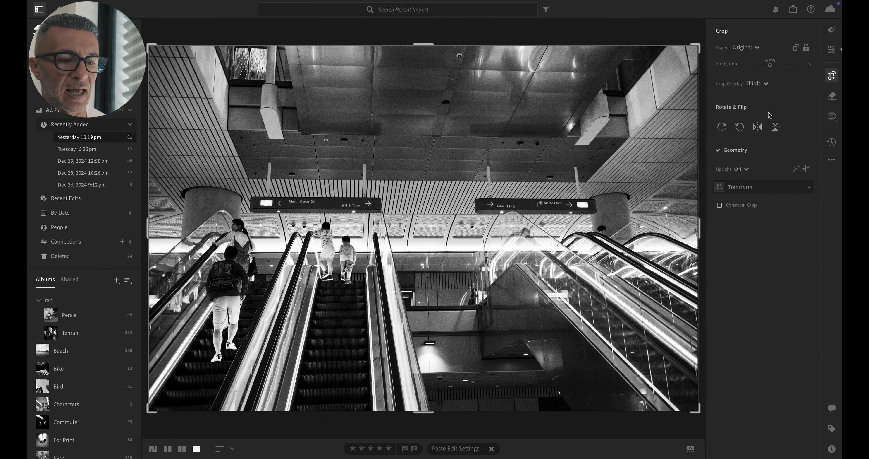
key("e")
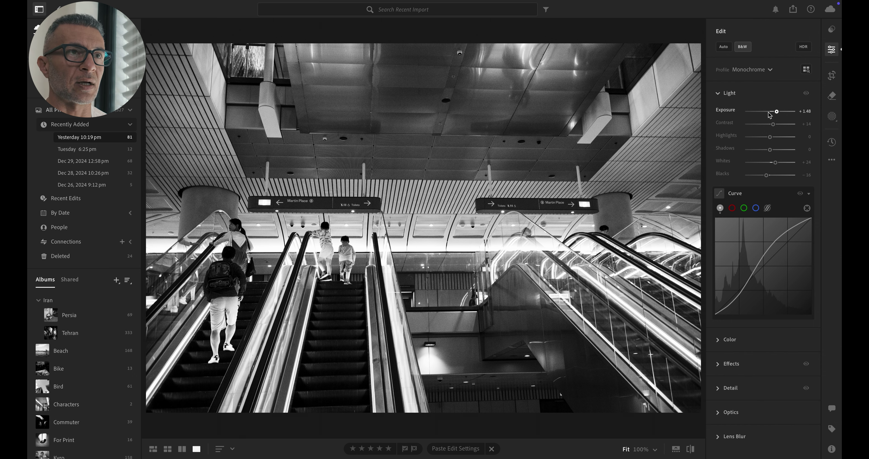
Flag the unwanted Martin Place escalator photos as rejected.
key("x")
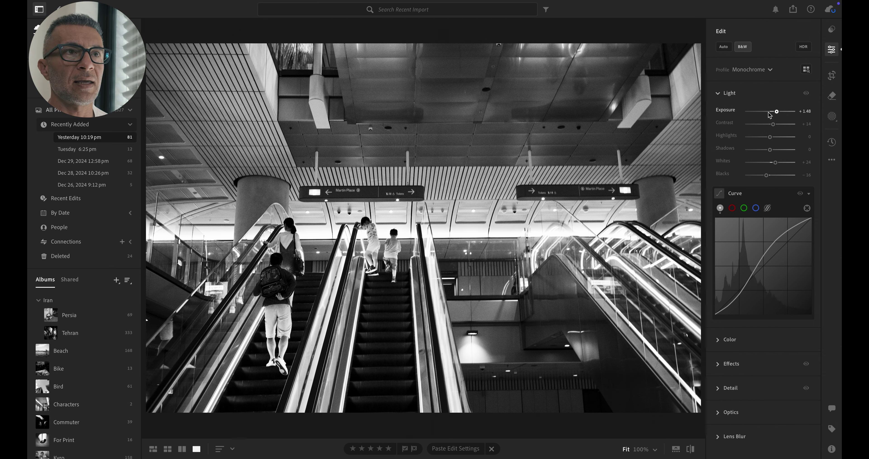
key("x")
key("Right")
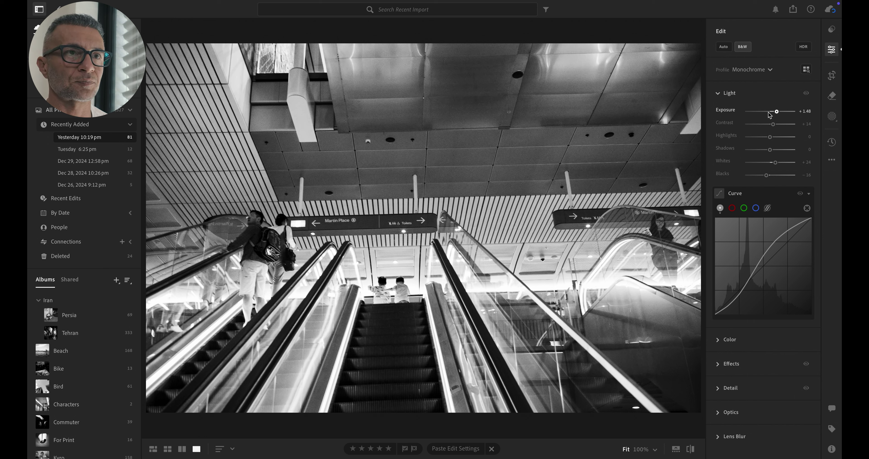
key("x")
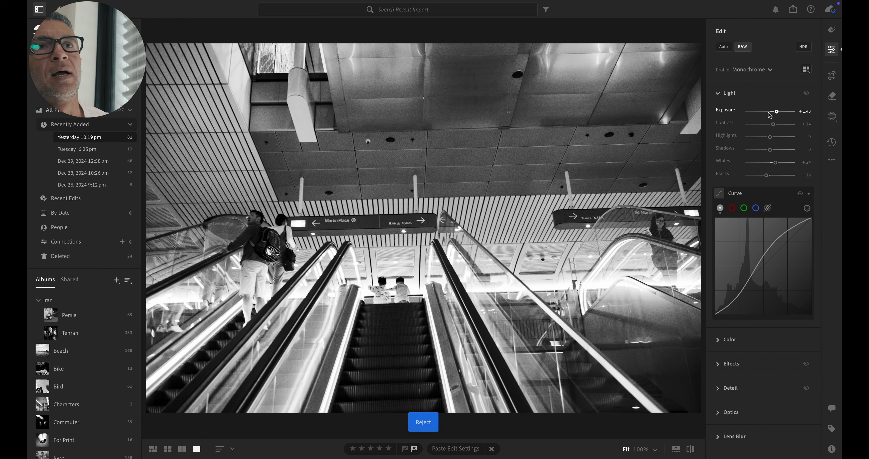
Inspect the woman walking past the shop windows up close and compare the landscape frame with the portrait one.
key("Right")
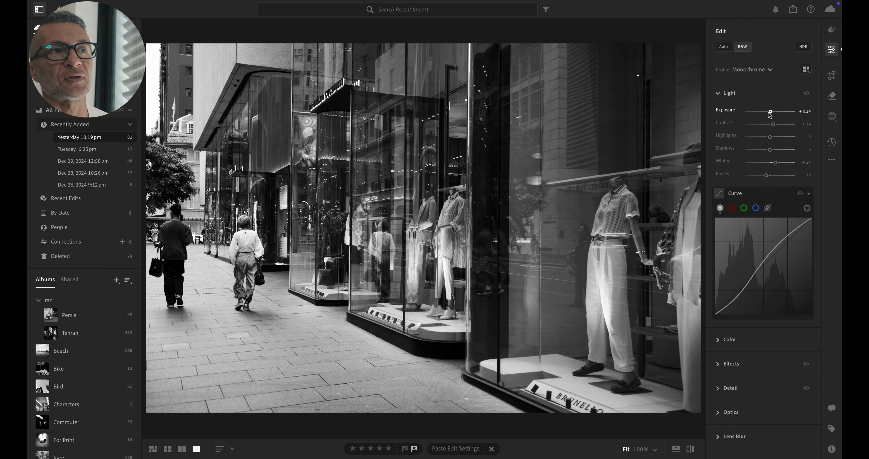
left_click(243, 279)
left_click(243, 278)
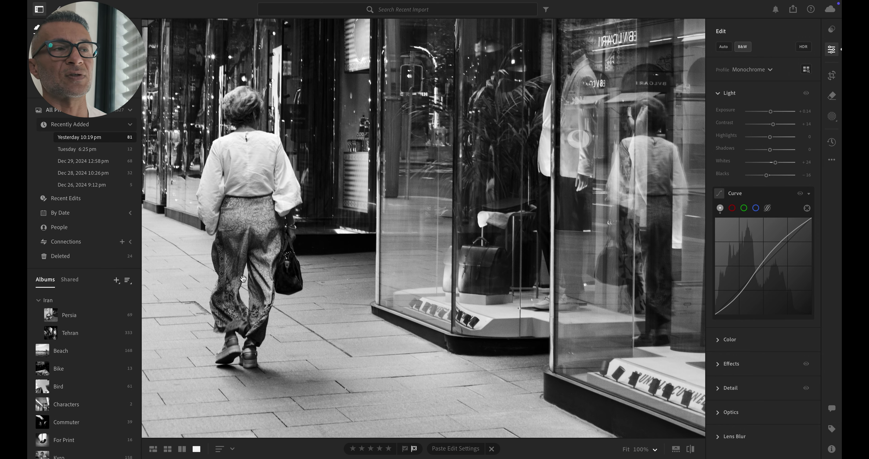
left_click(245, 210)
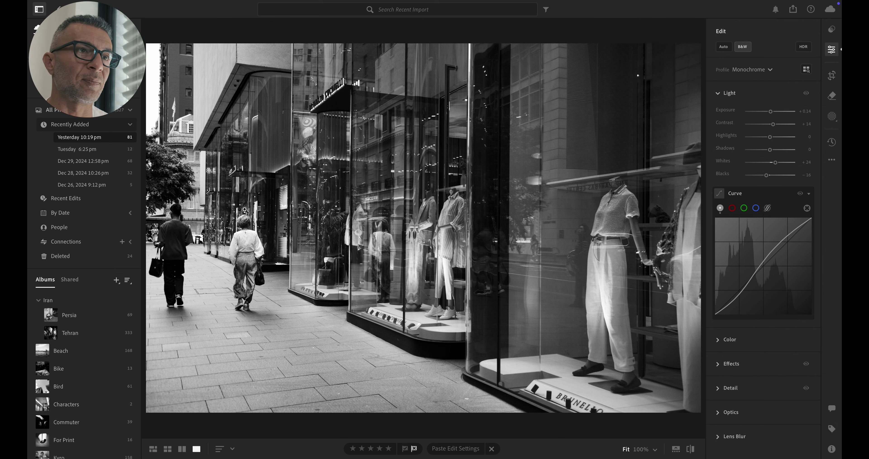
key("Right")
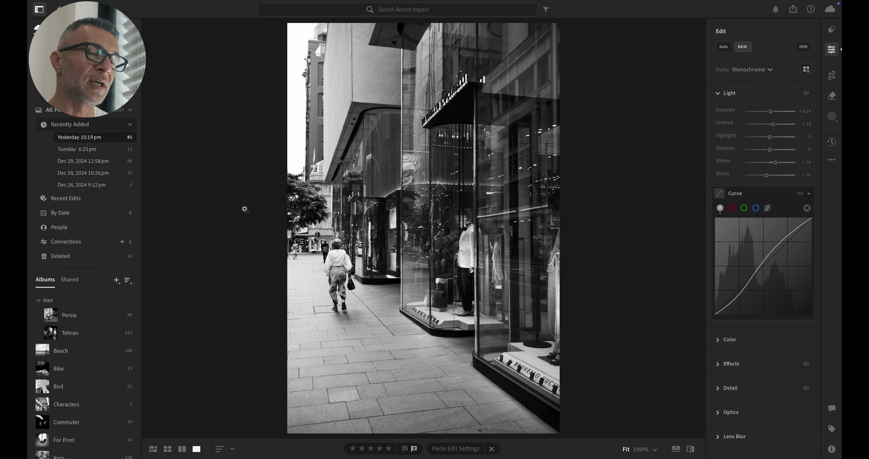
key("Left")
key("Right")
key("Right")
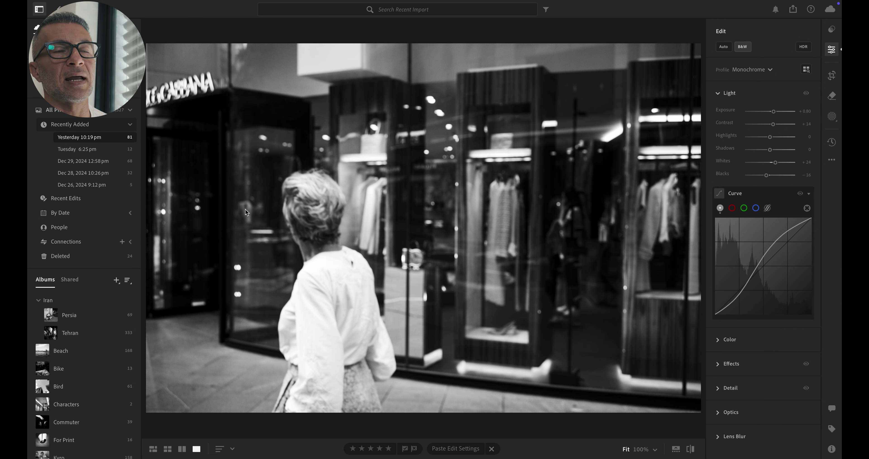
Check the focus on the woman's hair in the boutique window photo at higher magnification.
left_click(295, 214)
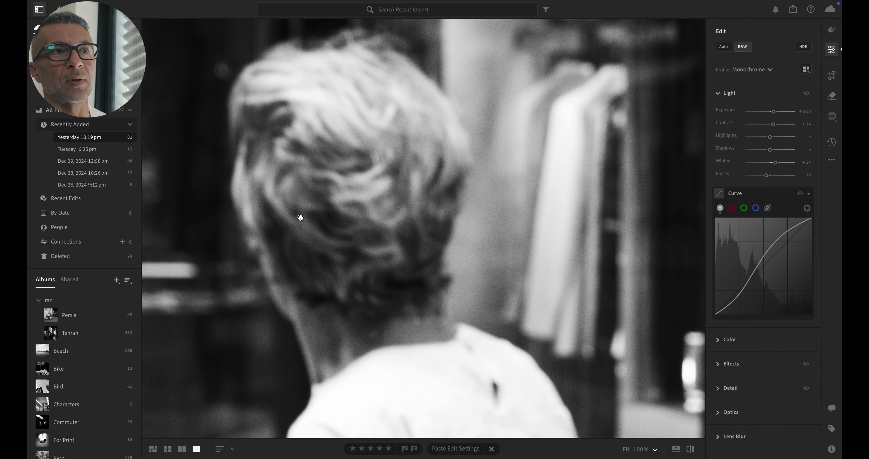
left_click(373, 205)
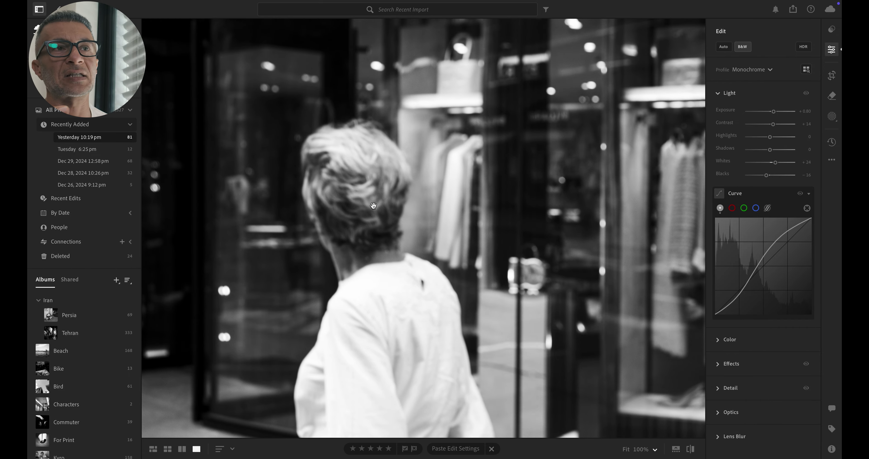
left_click(373, 205)
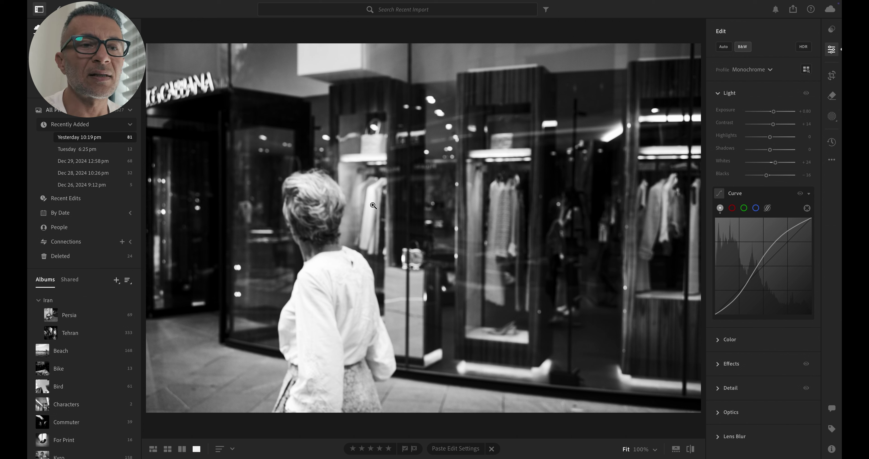
Review the photos of the stacked televisions in the shop window and compare the successive frames.
key("Right")
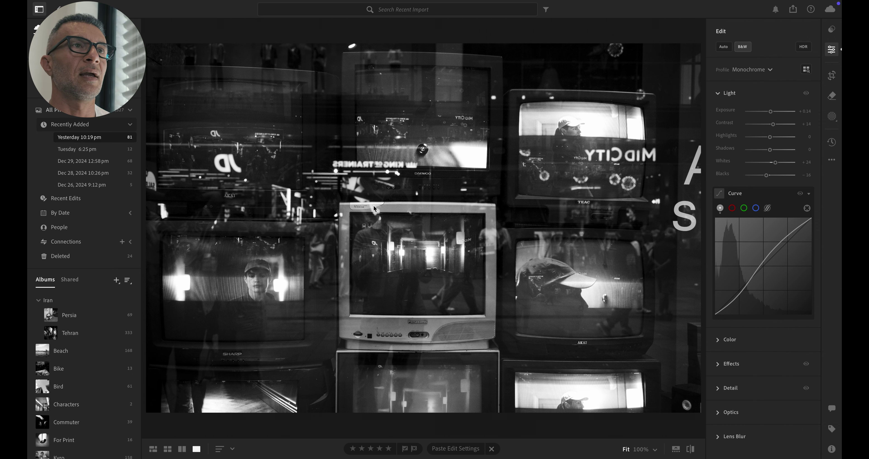
left_click(396, 259)
left_click(395, 259)
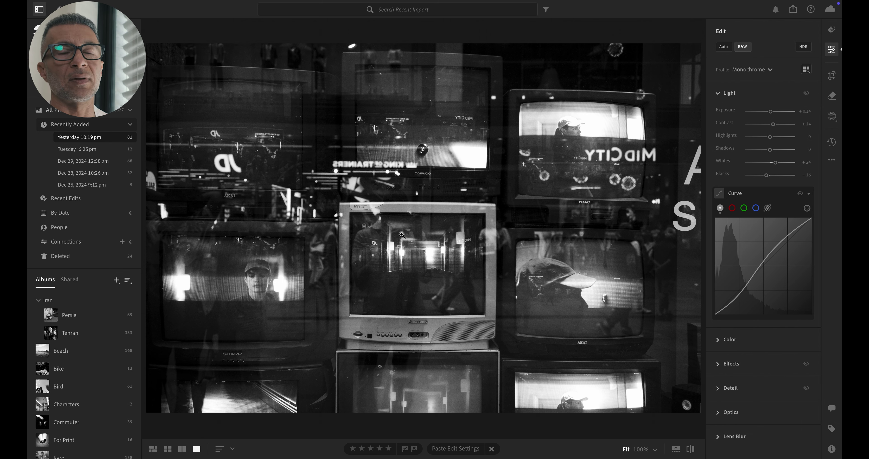
key("Right")
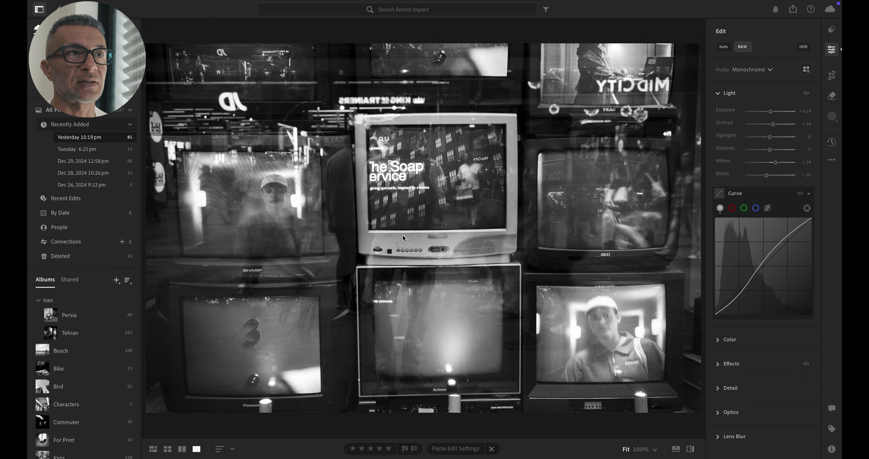
key("Right")
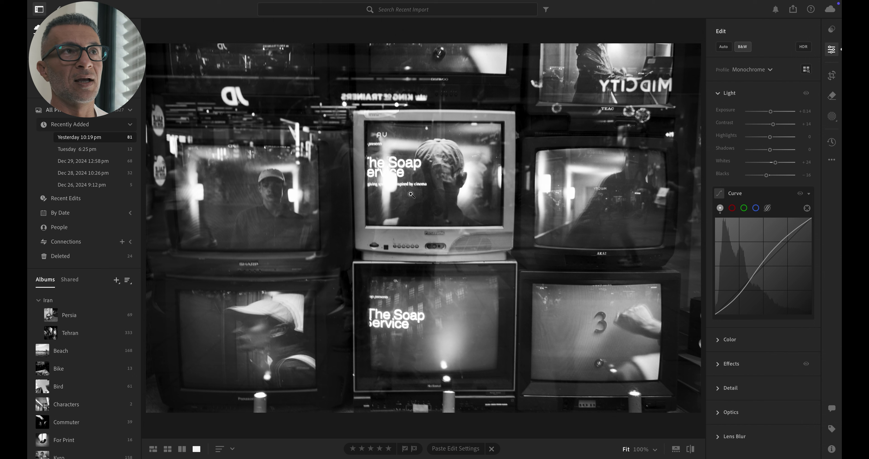
Page back and forth through the stacked-television frames to compare which figures appear on each screen.
key("Right")
key("Right")
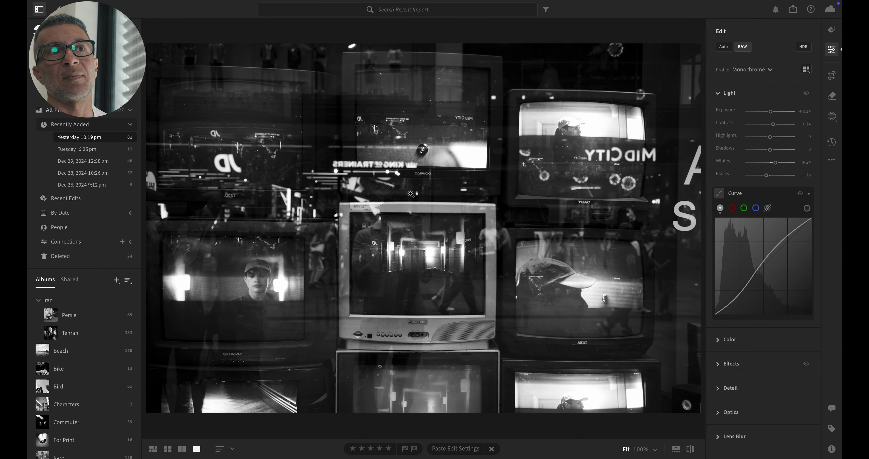
key("Right")
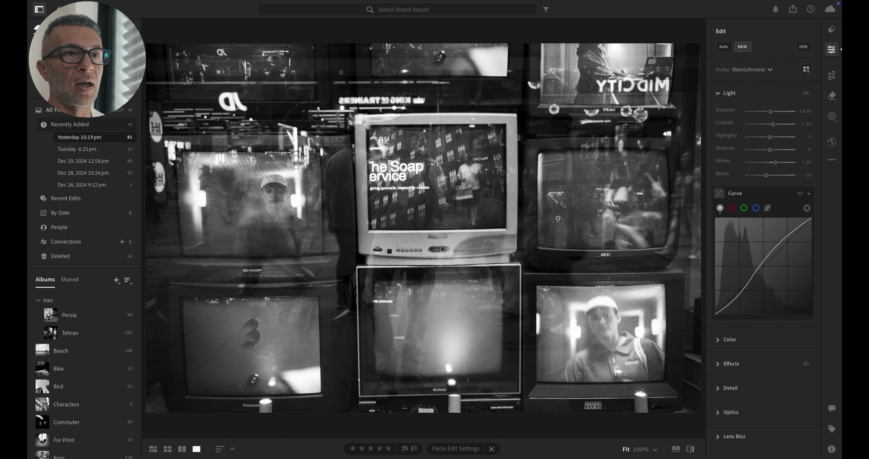
key("Right")
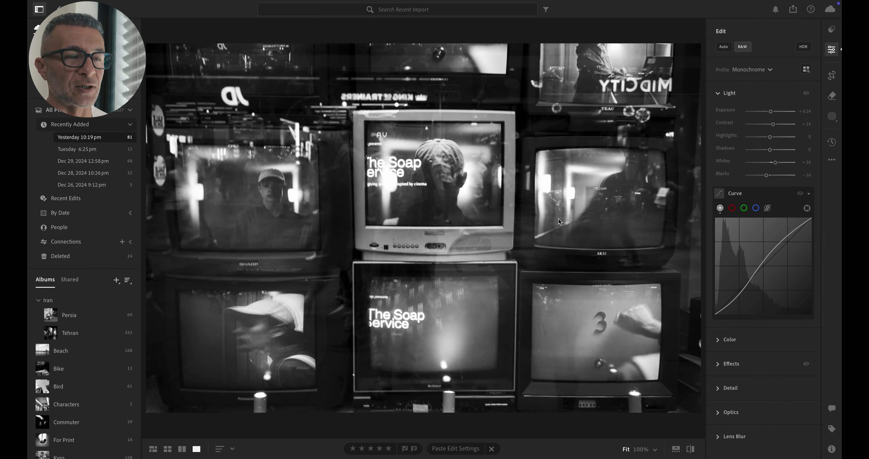
Reject the street photo of the man in the hat and the blurred frame of the Trust Building's Hermès storefront.
key("Right")
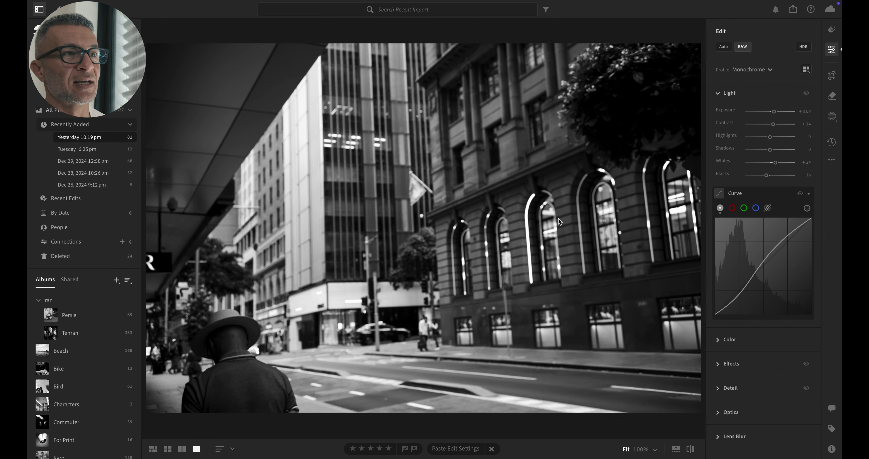
key("x")
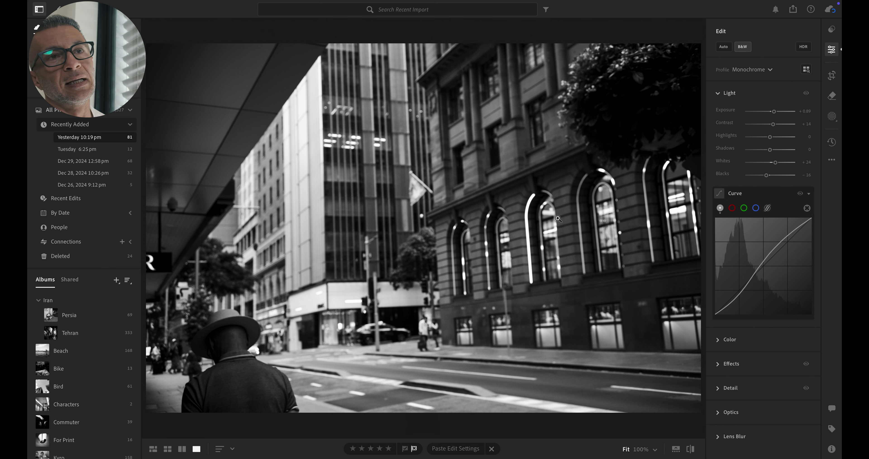
key("Right")
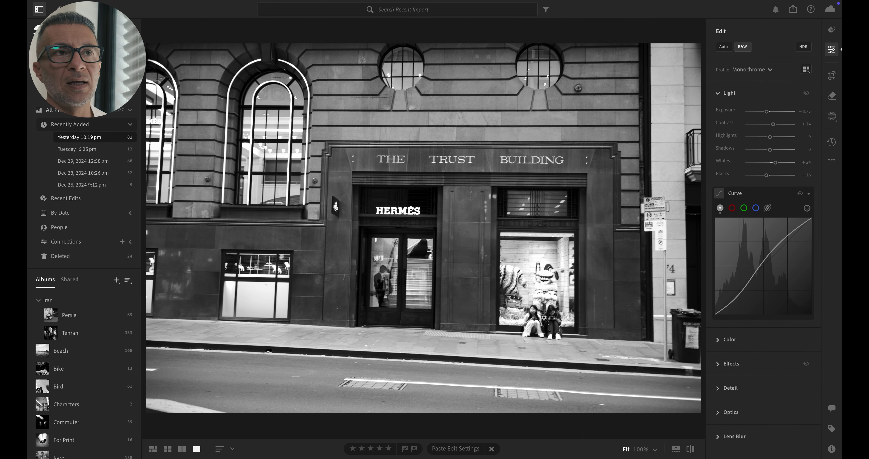
key("Right")
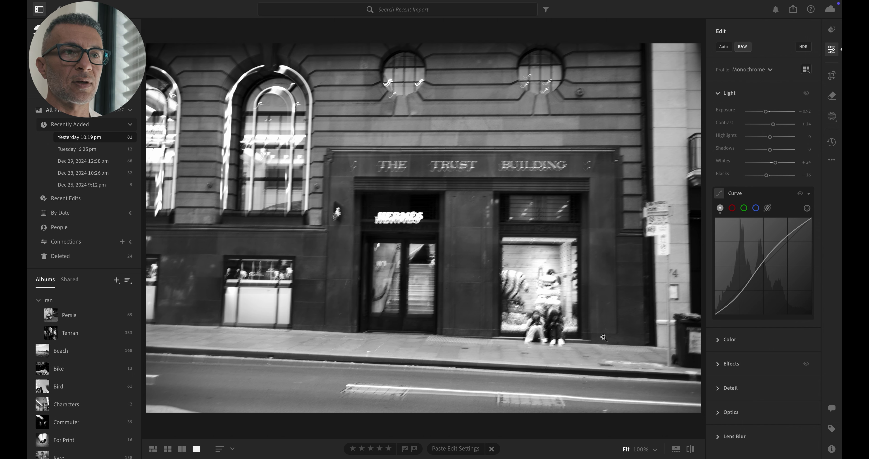
key("x")
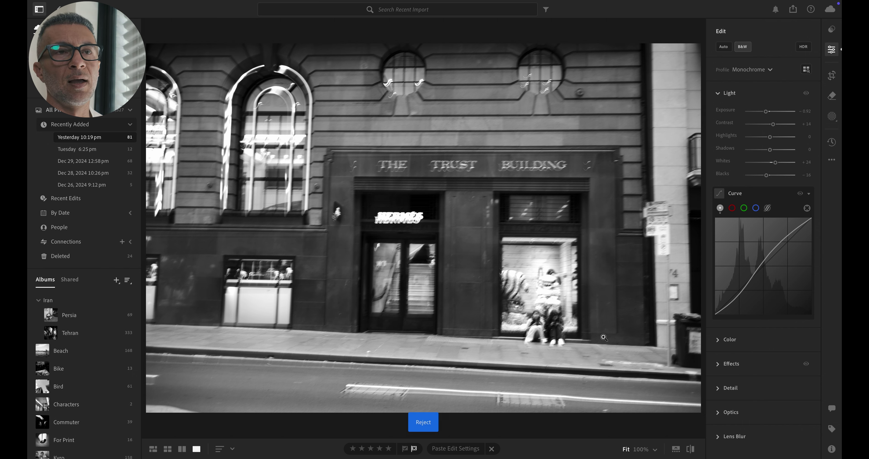
key("Right")
key("x")
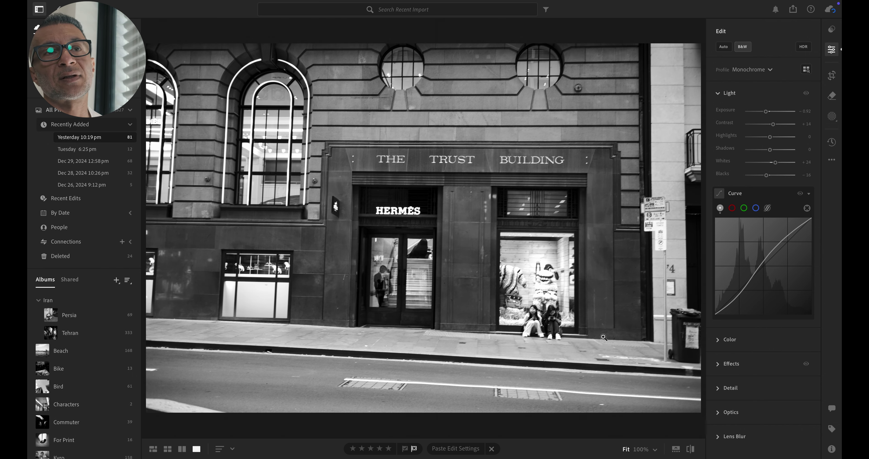
Flag the photo of the couple riding down the escalator as a pick.
key("Right")
key("ctrl+v")
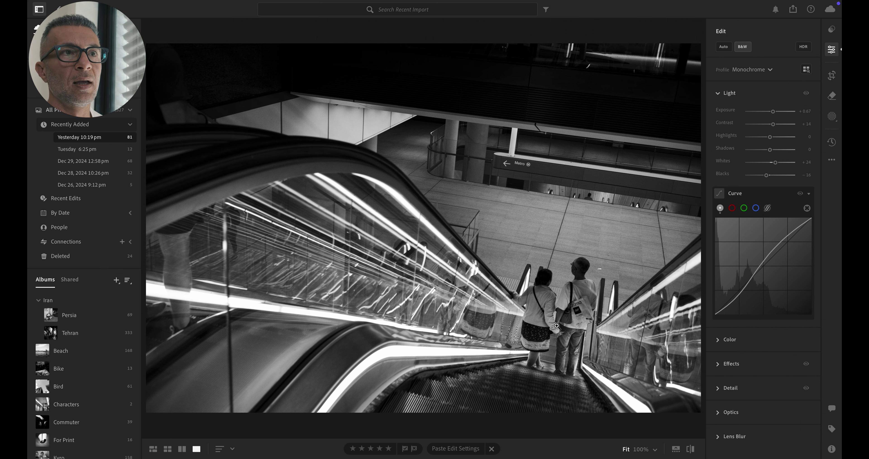
key("p")
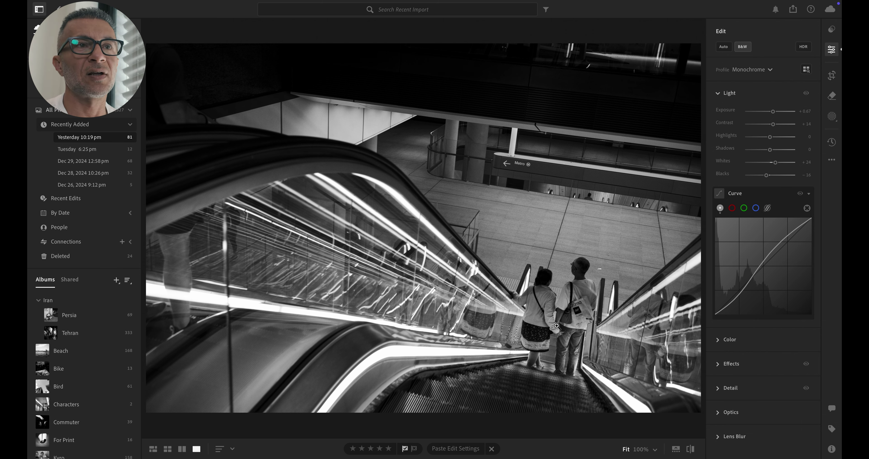
Check the capture settings of the blurred escalator-tunnel frame and rate the sharper frame of the woman three stars.
key("Right")
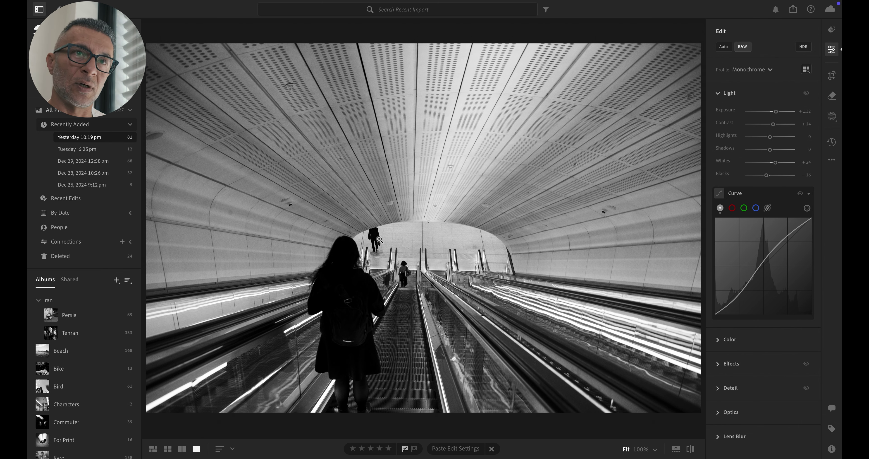
key("Right")
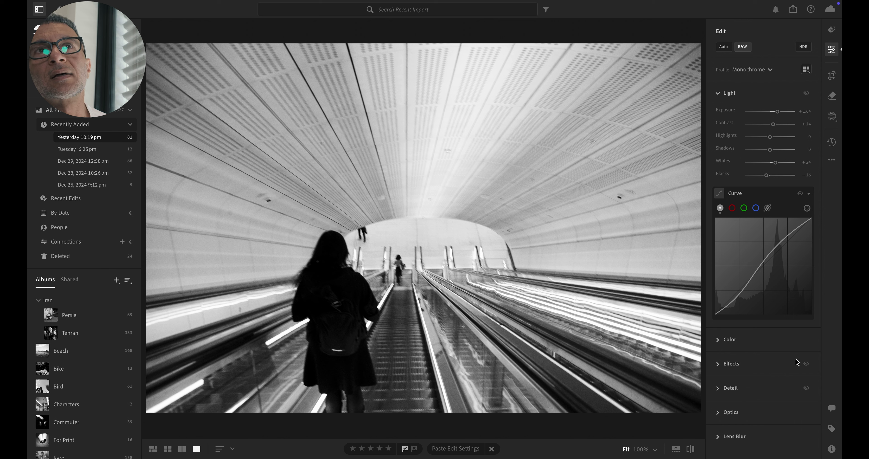
left_click(832, 448)
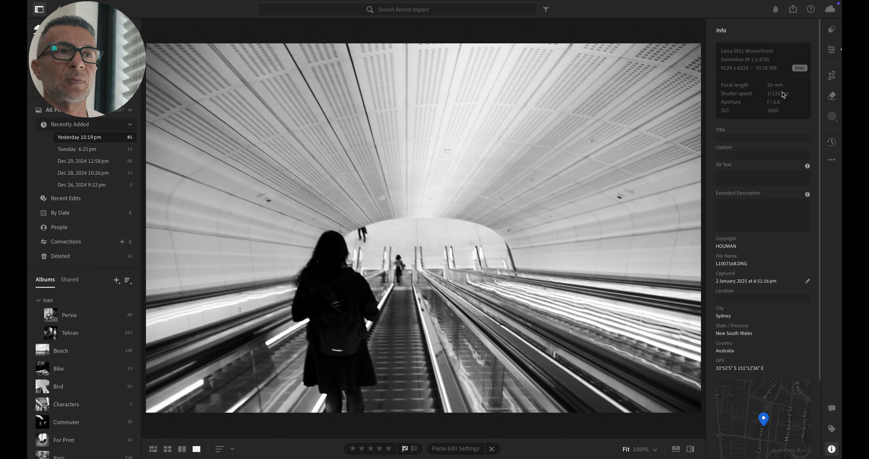
left_click(832, 51)
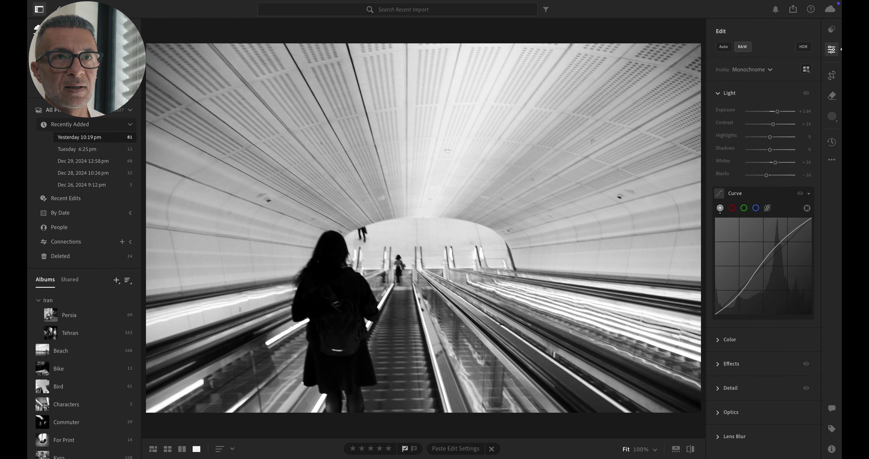
key("Right")
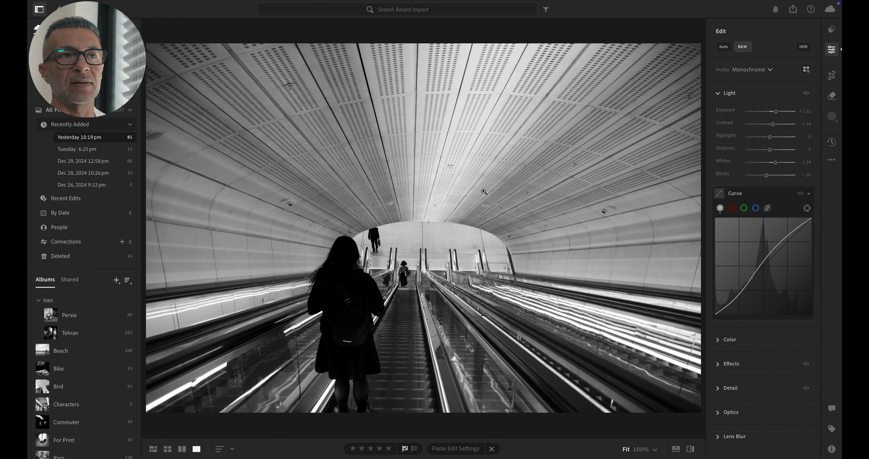
key("3")
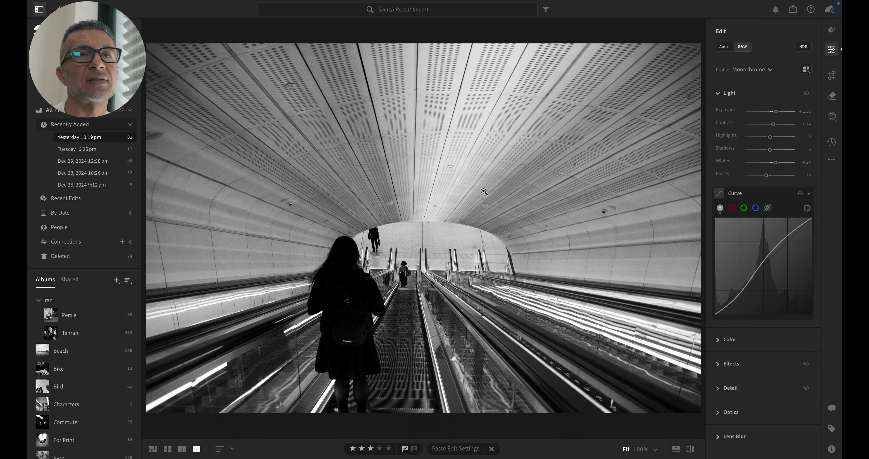
Compare the frames of the toddler walking onto the looped-arch footbridge, including the portrait-format version.
key("Right")
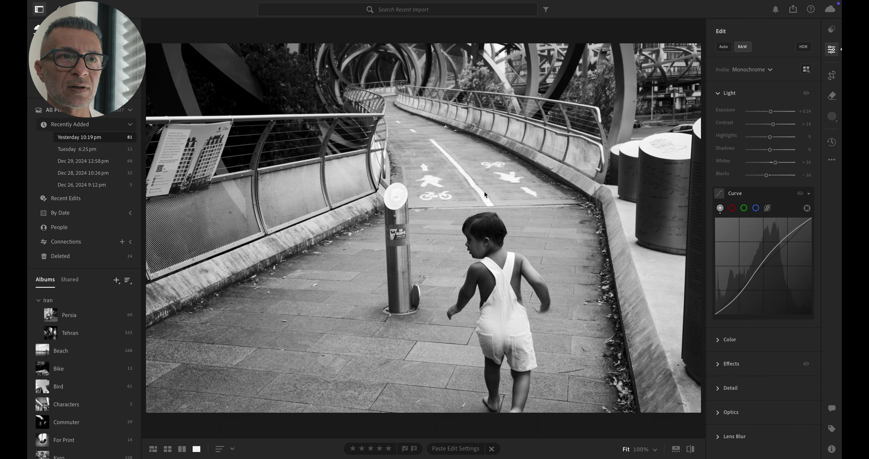
key("Right")
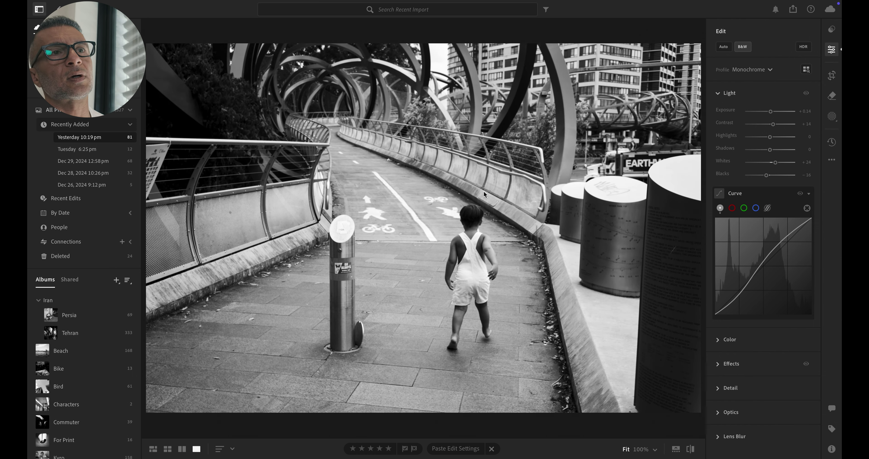
key("Right")
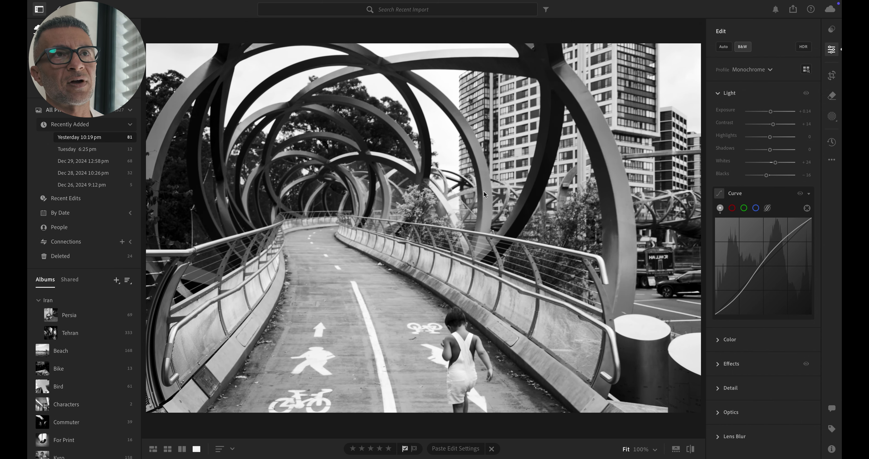
key("Right")
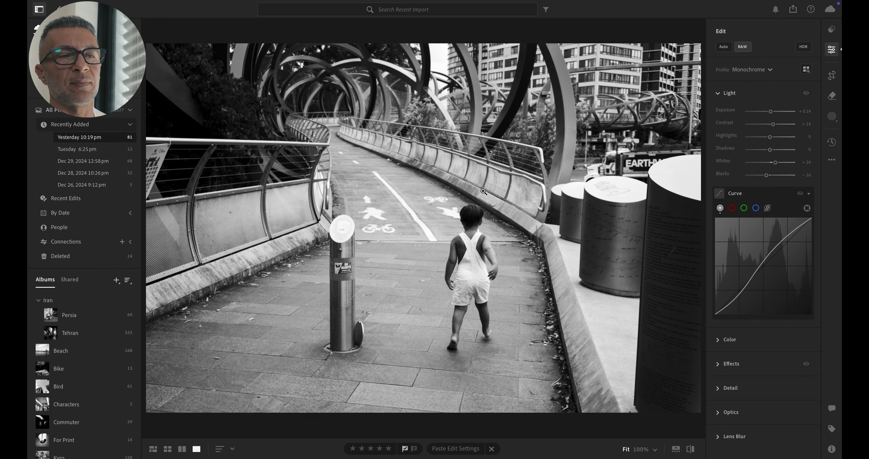
key("Right")
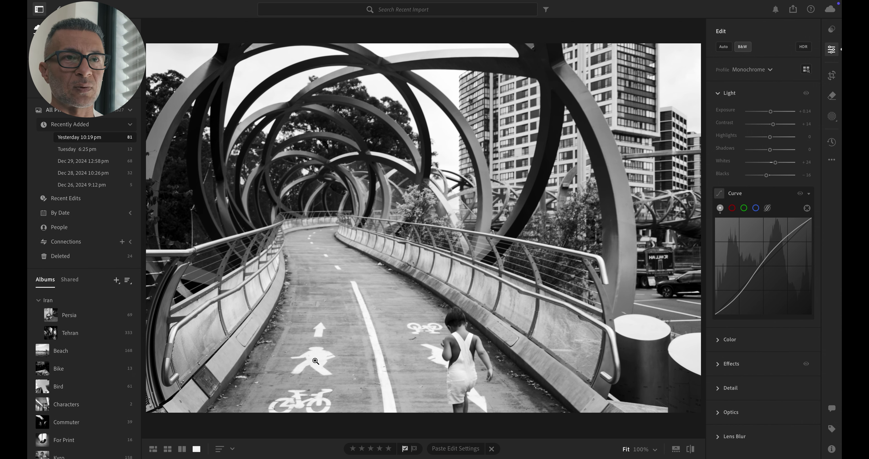
key("Right")
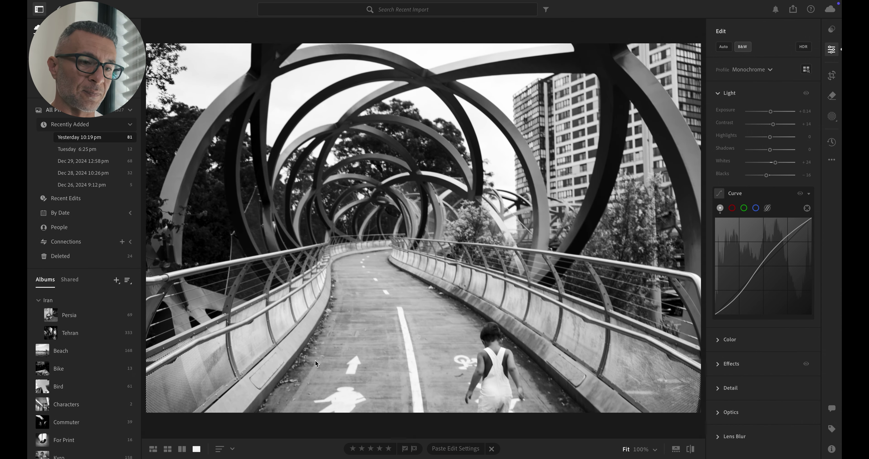
key("Right")
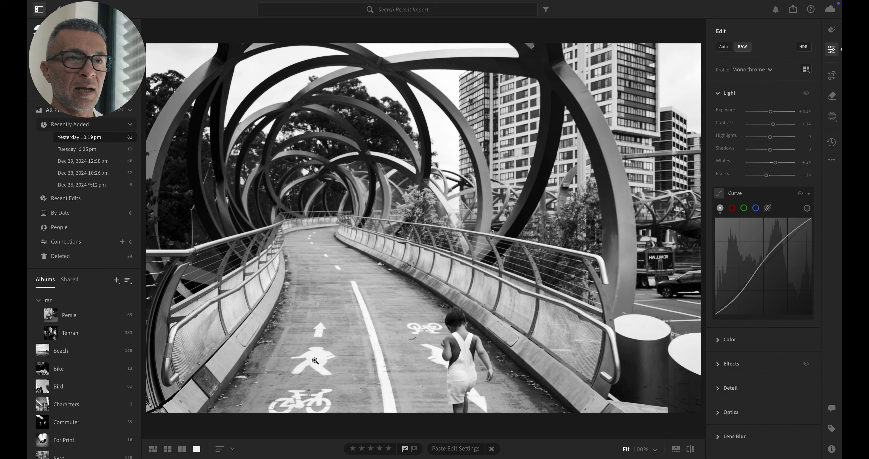
key("Right")
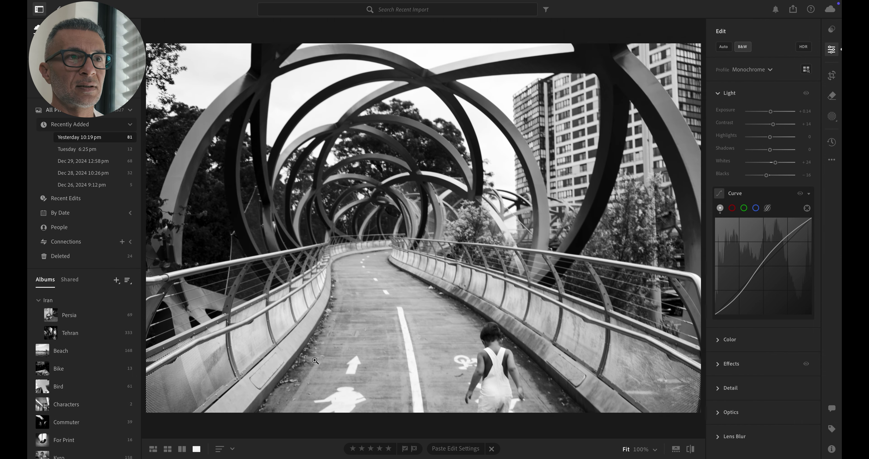
key("Right")
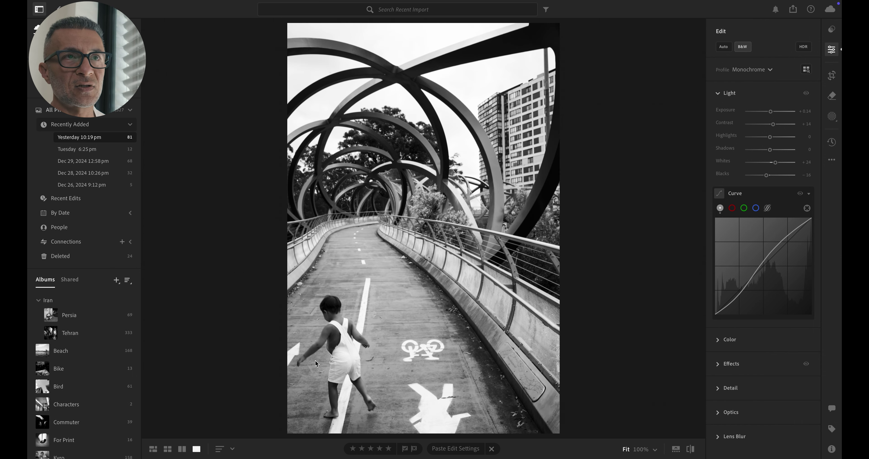
Review the close-ups of the toddler in white overalls and the frames with the adult beside the pedestrian crossing.
key("Right")
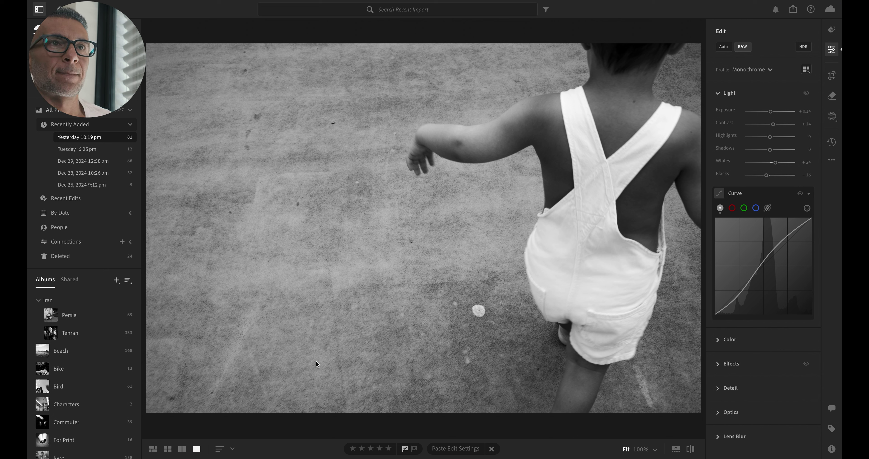
key("Right")
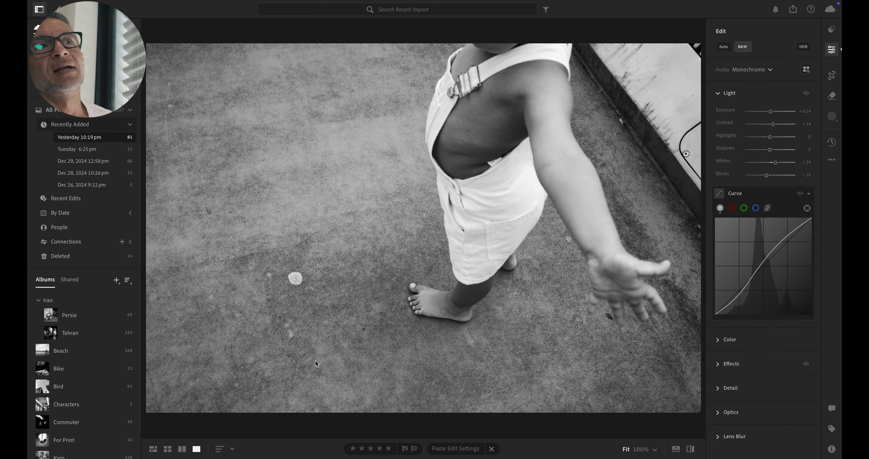
key("Right")
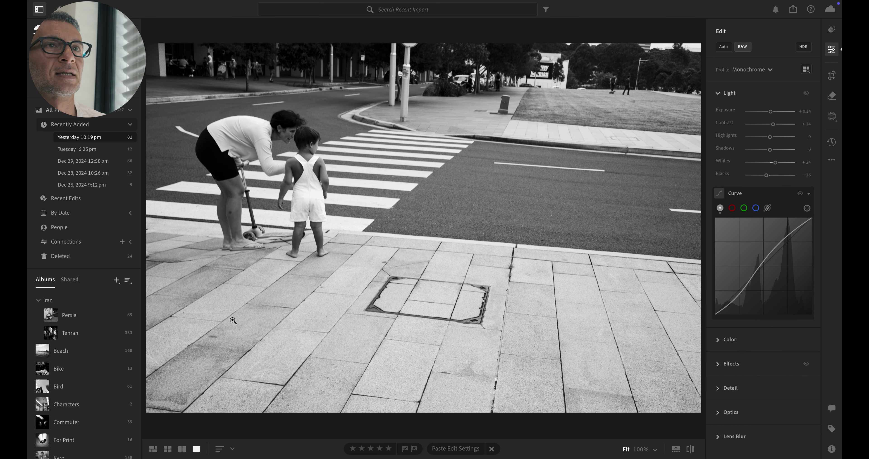
key("Right")
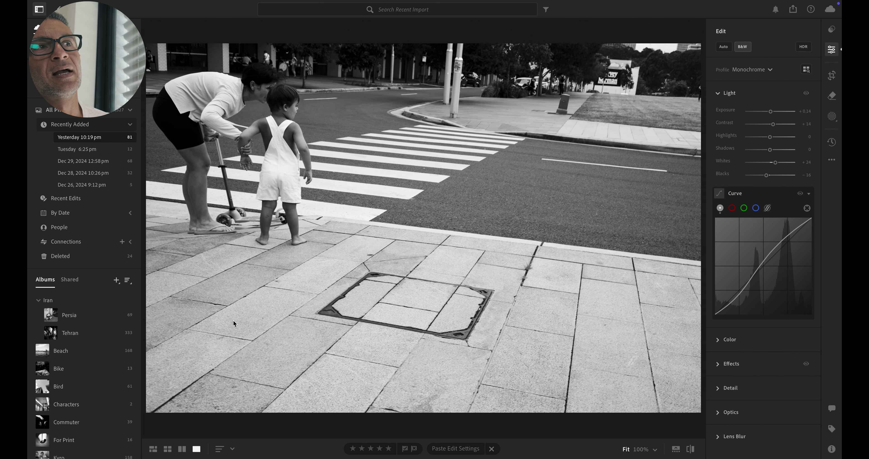
Set the contrast to +23 and pull down the tone curve's darker range in the photo of the toddler on the zebra crossing.
key("Right")
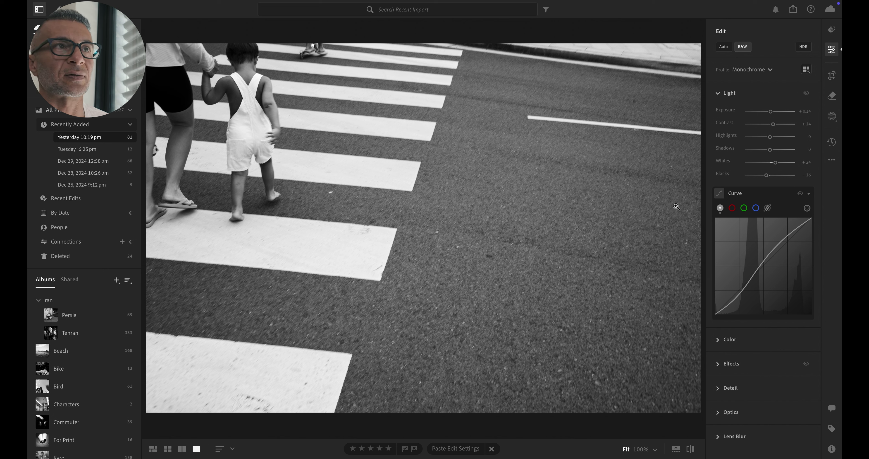
mouse_move(756, 255)
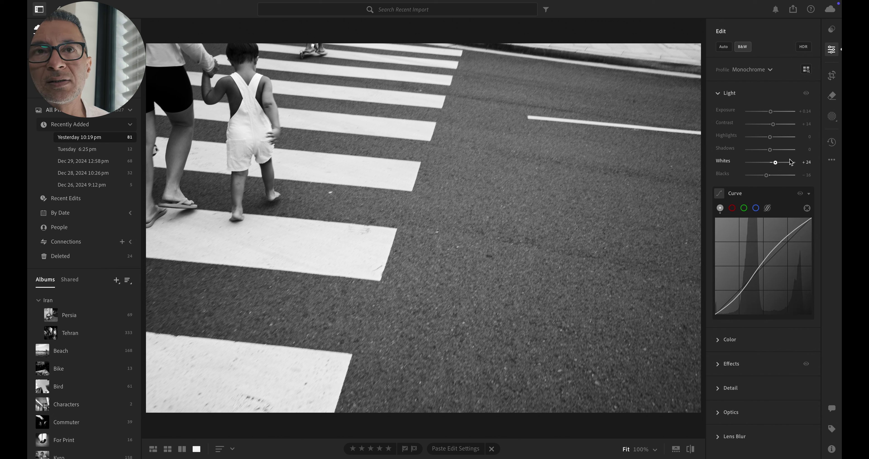
left_click_drag(773, 124, 778, 124)
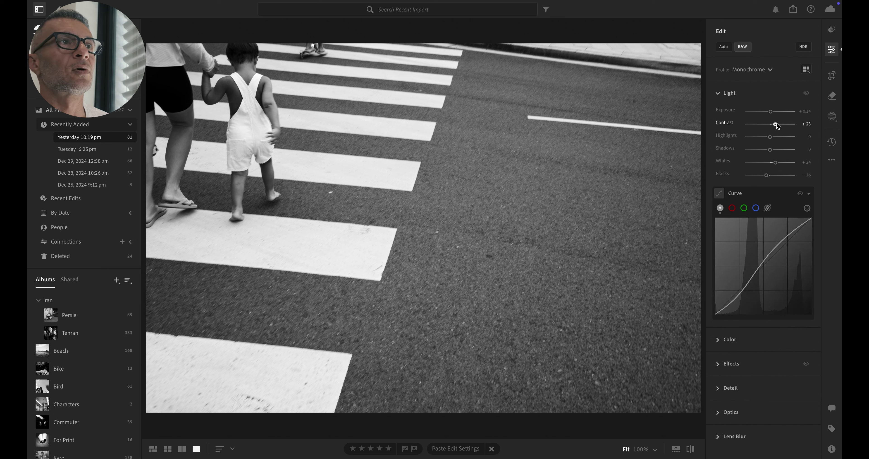
left_click_drag(749, 293, 737, 297)
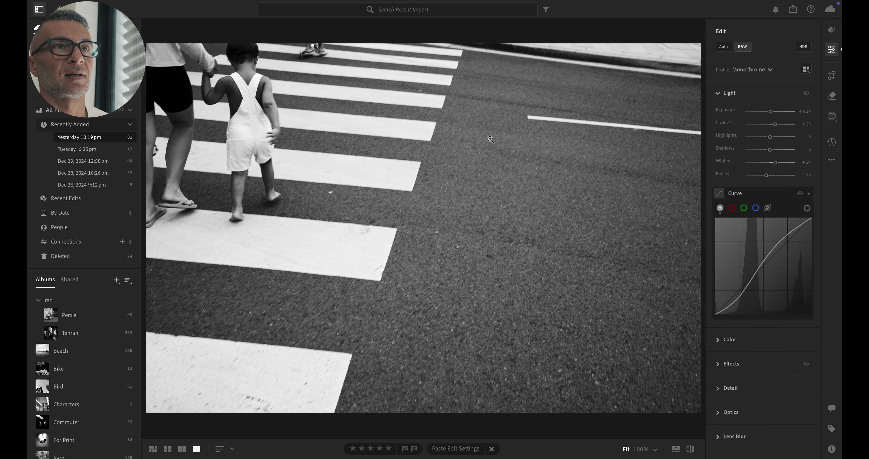
key("Right")
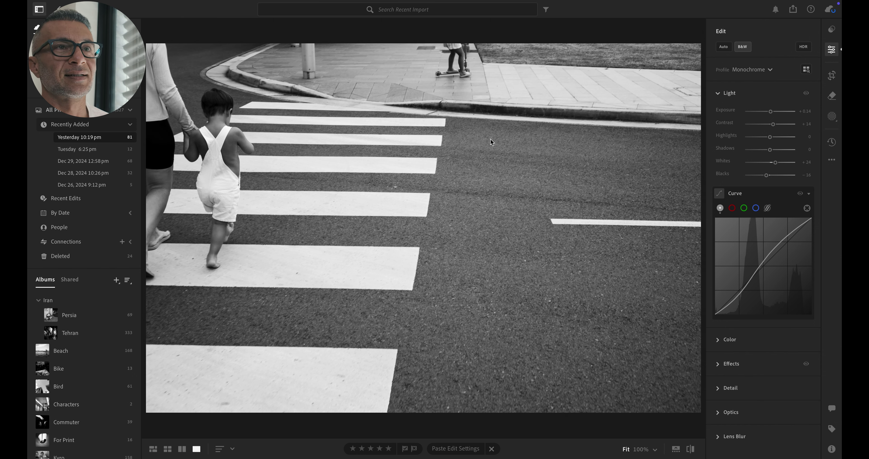
Set the exposure to +0.74 in the photo of the child behind the rope net, check its detail at full size, and reject it.
key("Right")
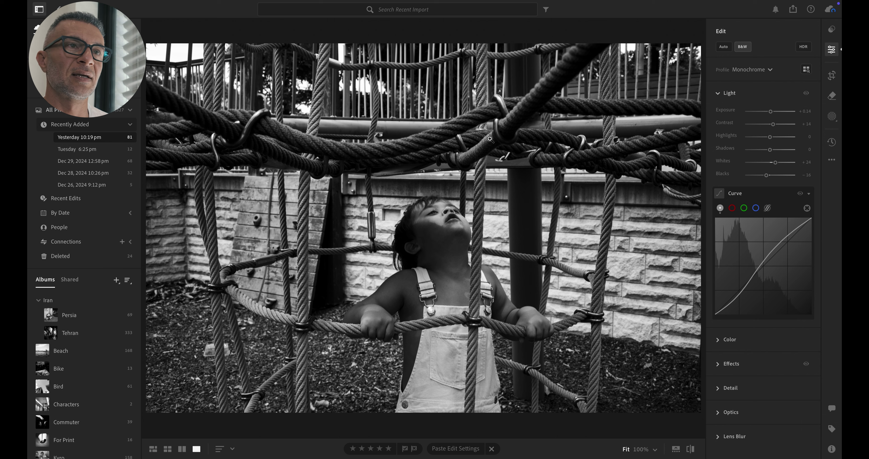
left_click_drag(770, 111, 773, 113)
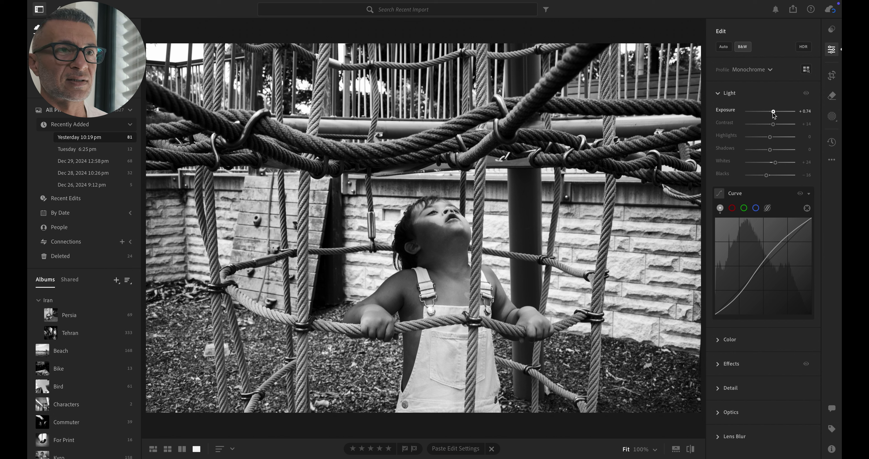
left_click(349, 387)
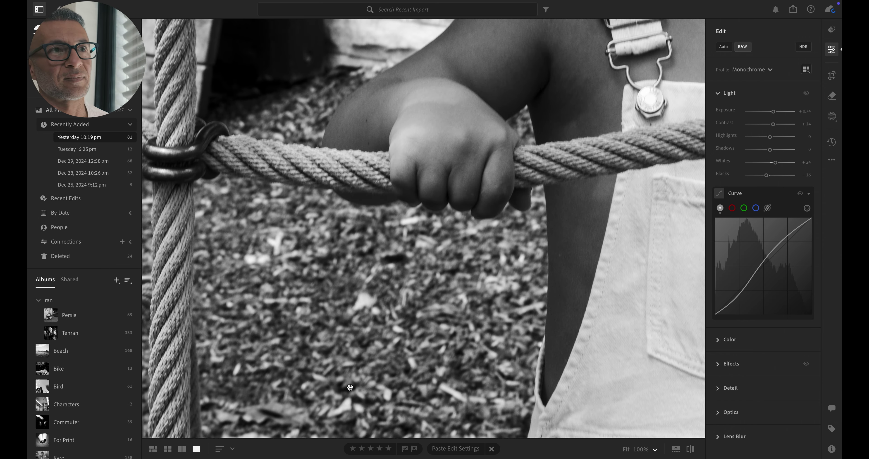
left_click(402, 349)
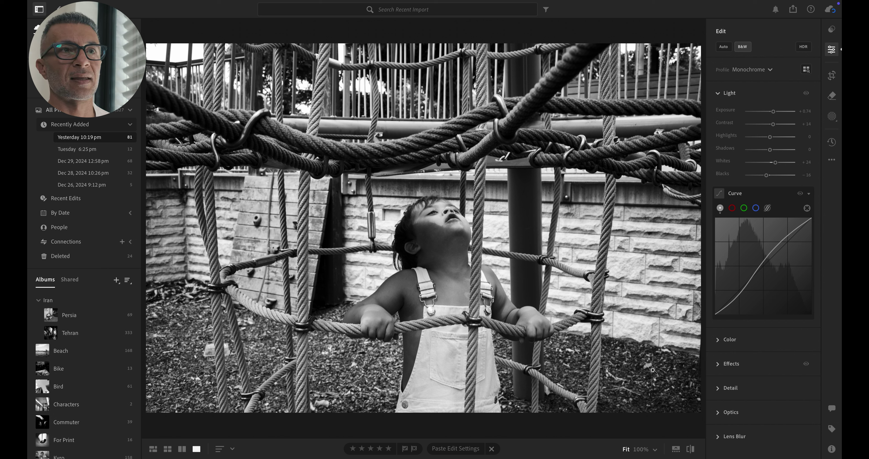
key("x")
Compare the two frames of the children sitting by the kerb and flag the one with both faces visible as a pick.
key("Right")
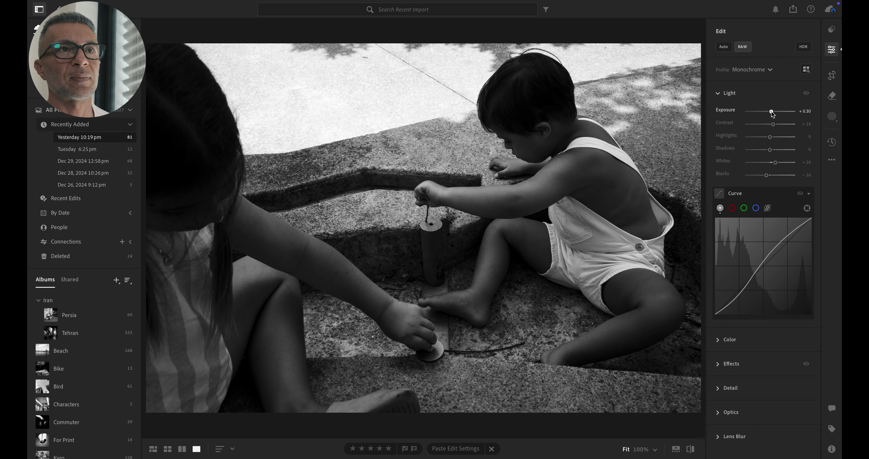
key("Right")
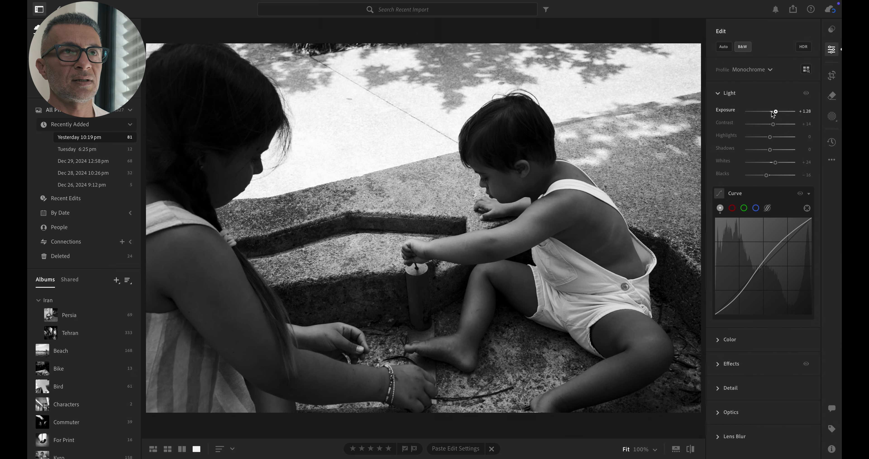
key("x")
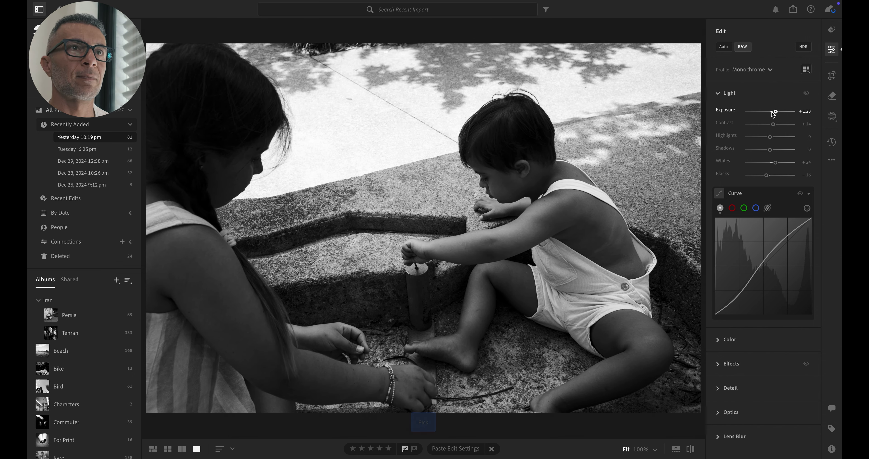
key("Right")
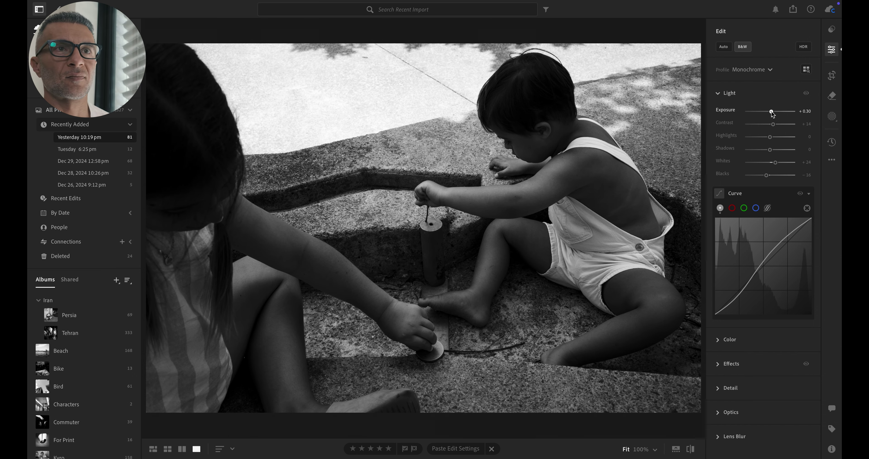
Set the exposure to +0.77 in the photo of the toddler holding the playground handrail and reject it.
key("Right")
key("Right")
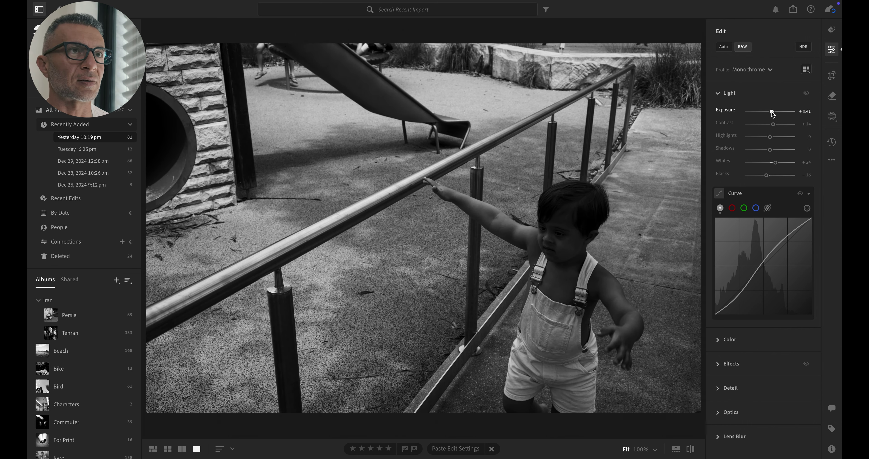
left_click_drag(773, 112, 773, 112)
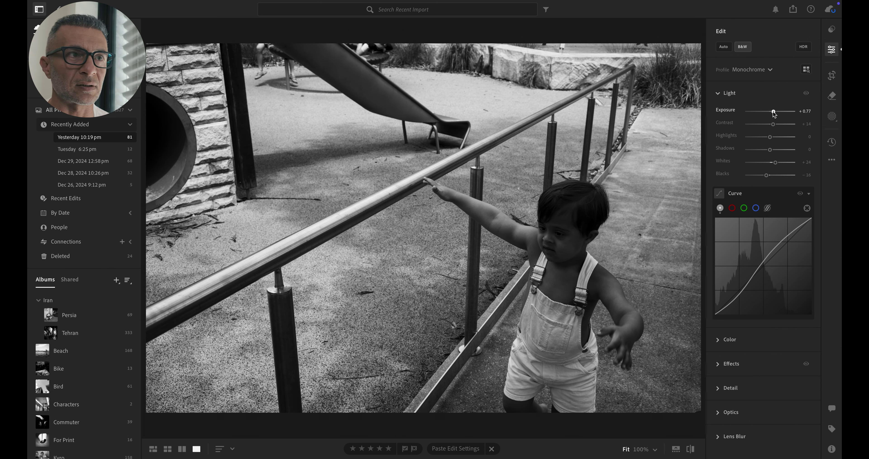
key("x")
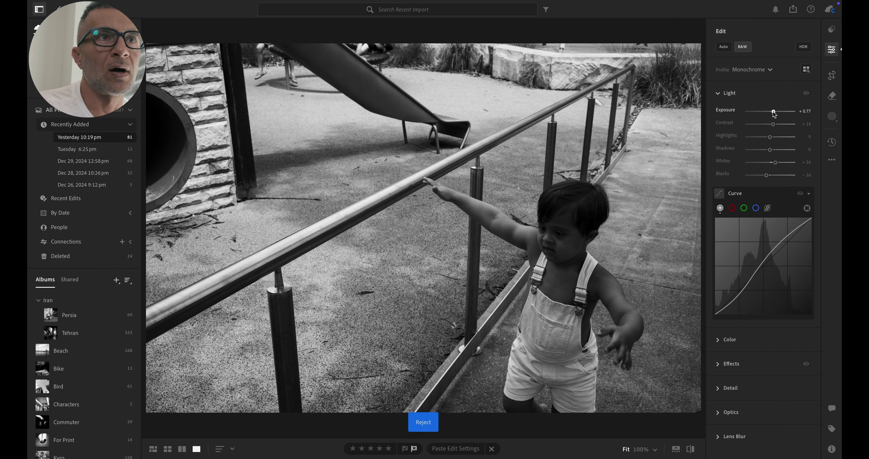
Set the exposure to +1.01 and lift the tone curve's midpoint in the photo of the couple on the seaside bench, and reject the frame.
key("Right")
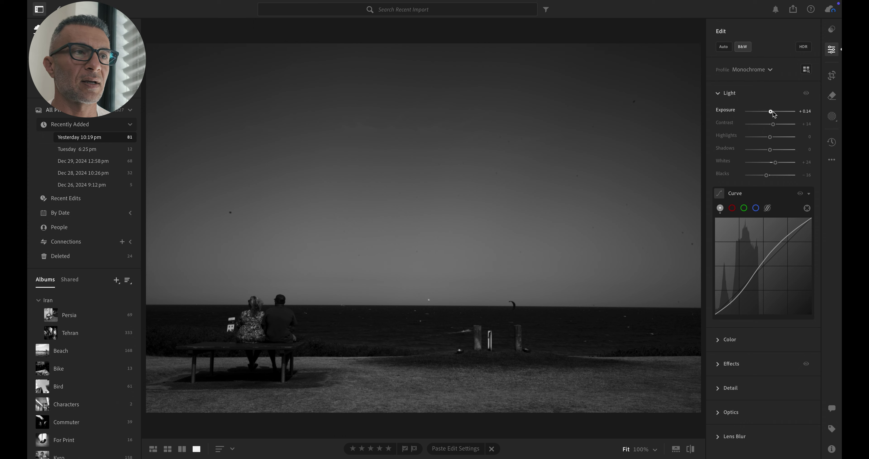
left_click_drag(772, 111, 776, 111)
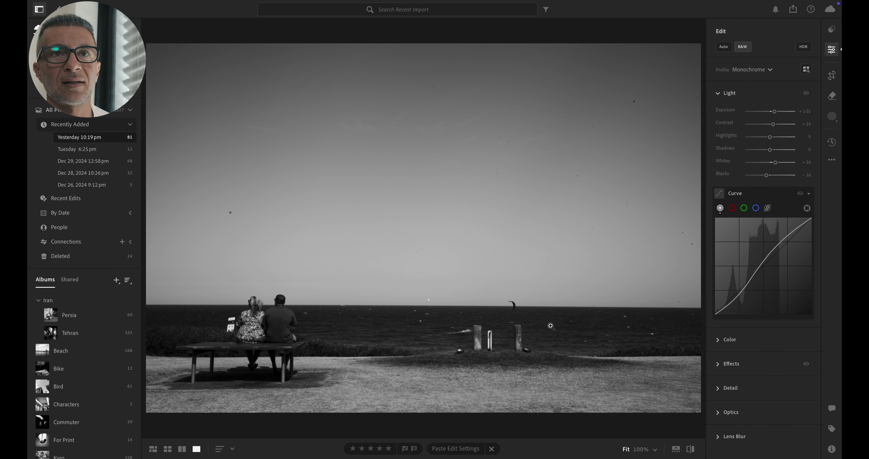
mouse_move(752, 238)
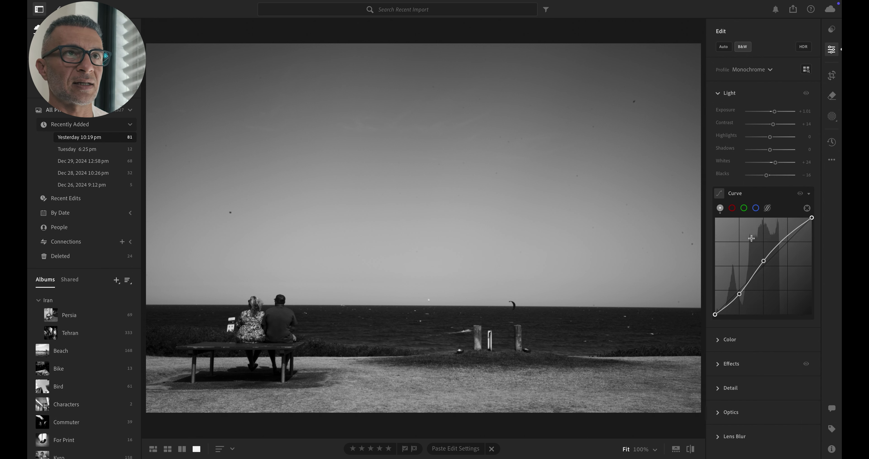
left_click_drag(764, 261, 763, 255)
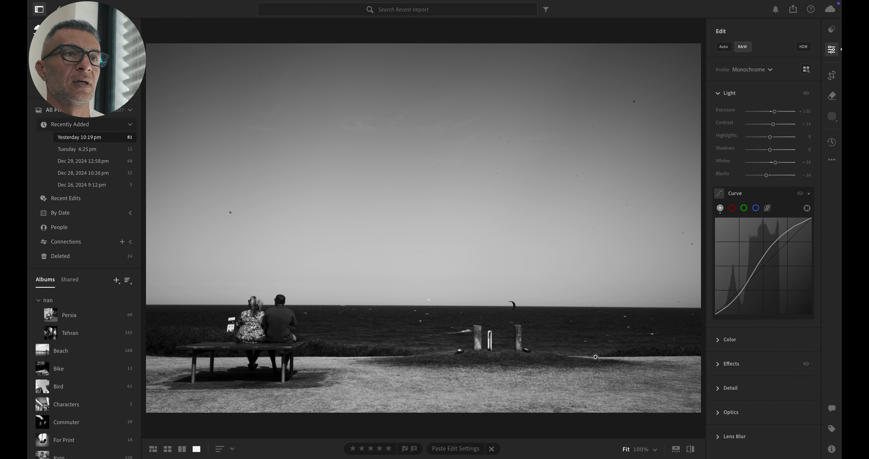
key("super+c")
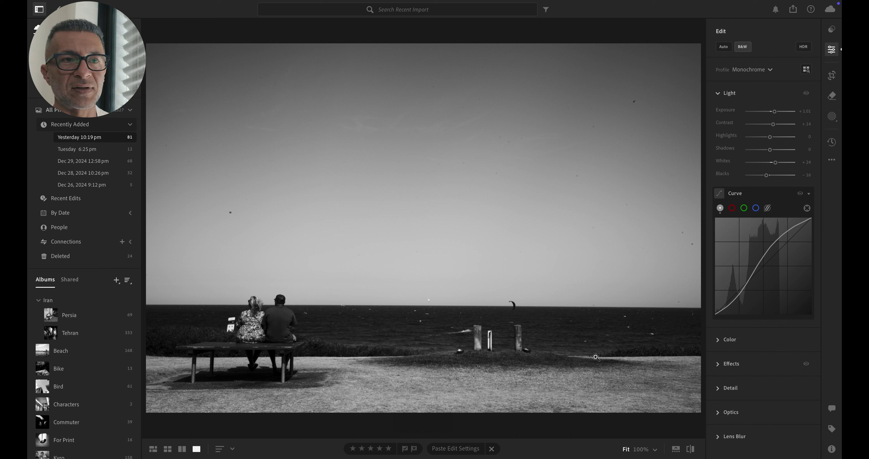
key("x")
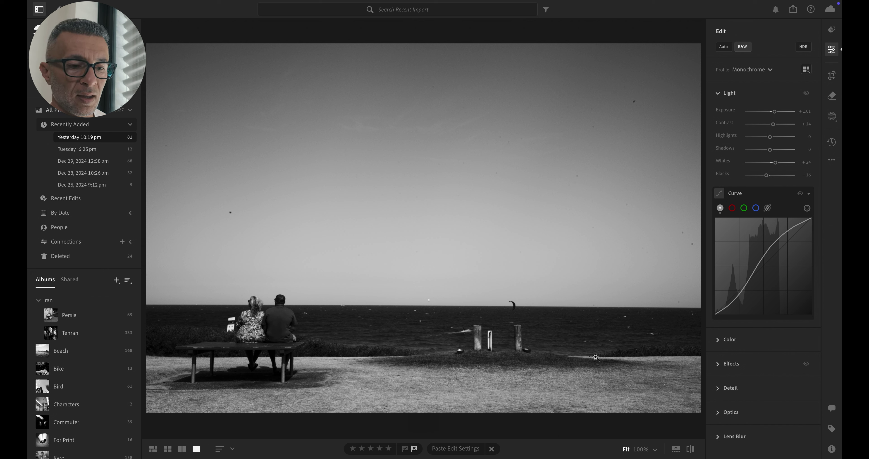
Copy the edit settings of the rejected bench frame and paste them onto the passer-by frame and the wide frame with the kites.
key("Right")
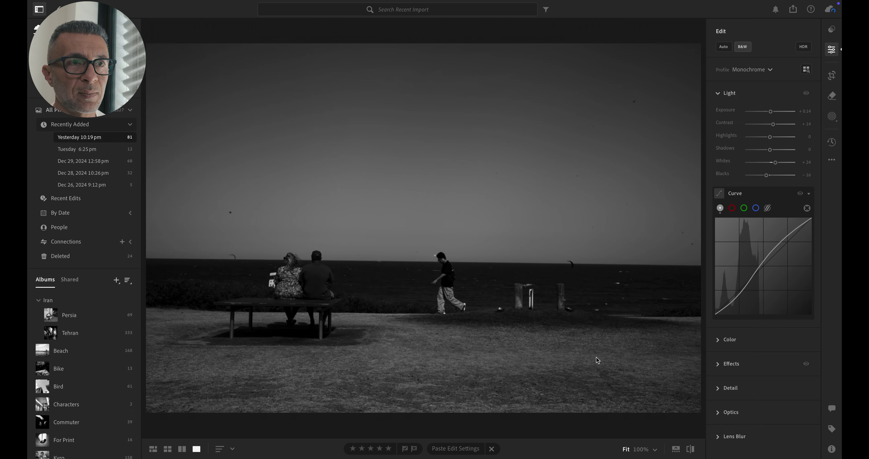
key("Right")
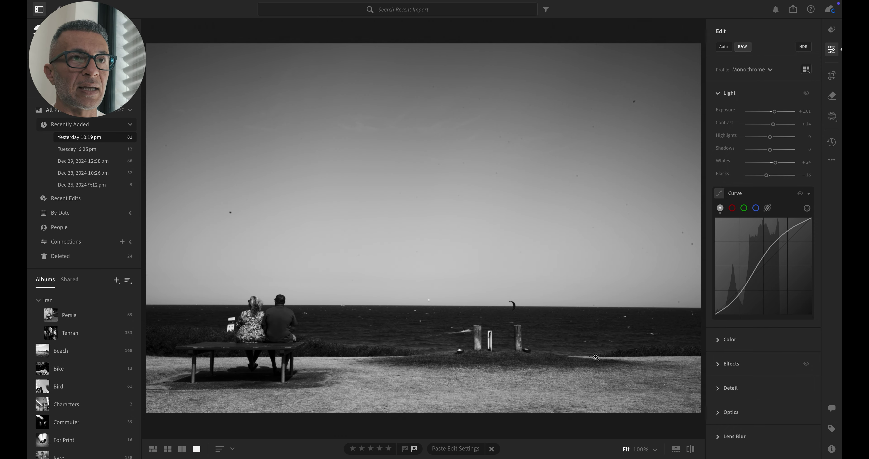
key("super+c")
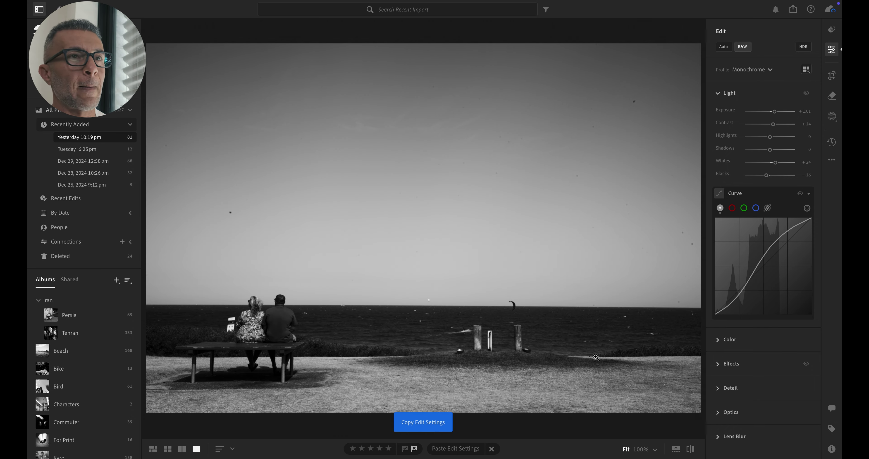
key("Left")
key("super+v")
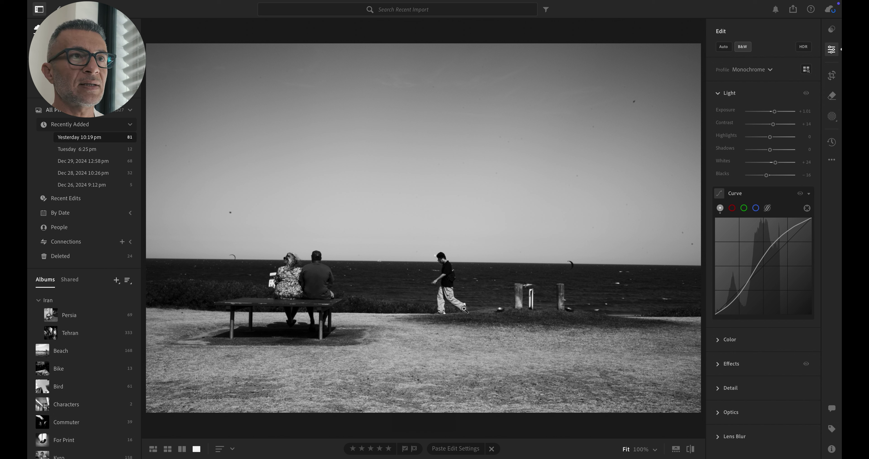
key("Right")
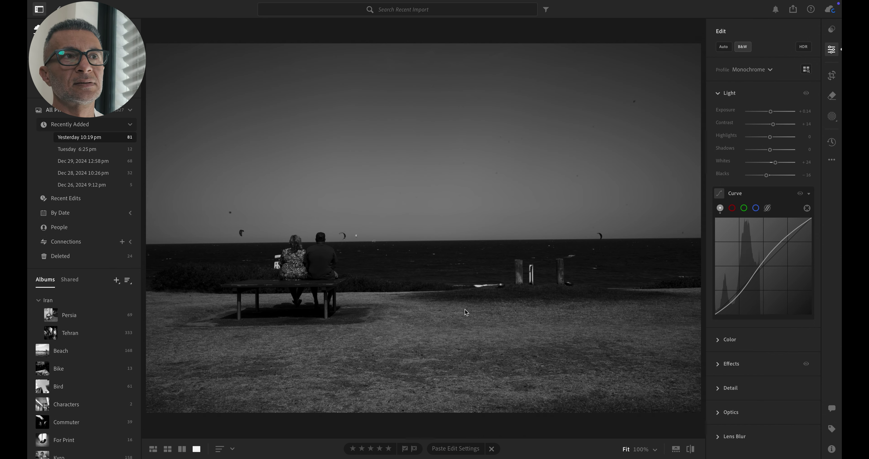
key("super+v")
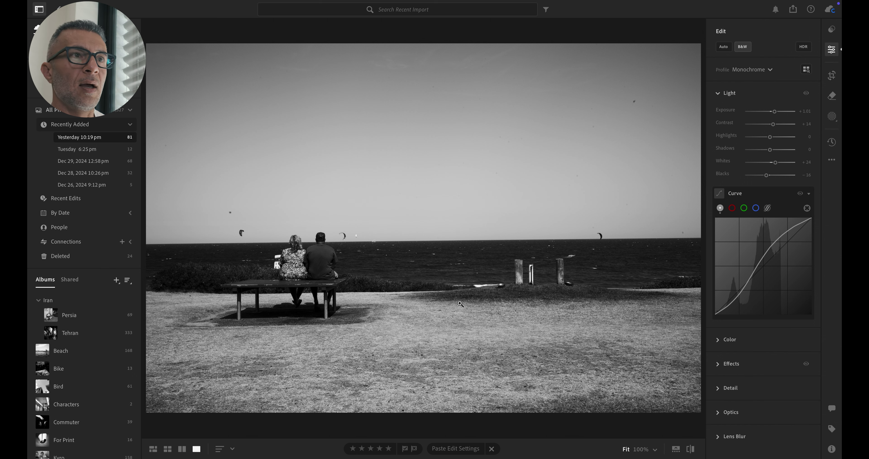
Paste the copied settings onto the closer photo of the couple leaning together on the bench and reduce its exposure to +0.65.
key("Right")
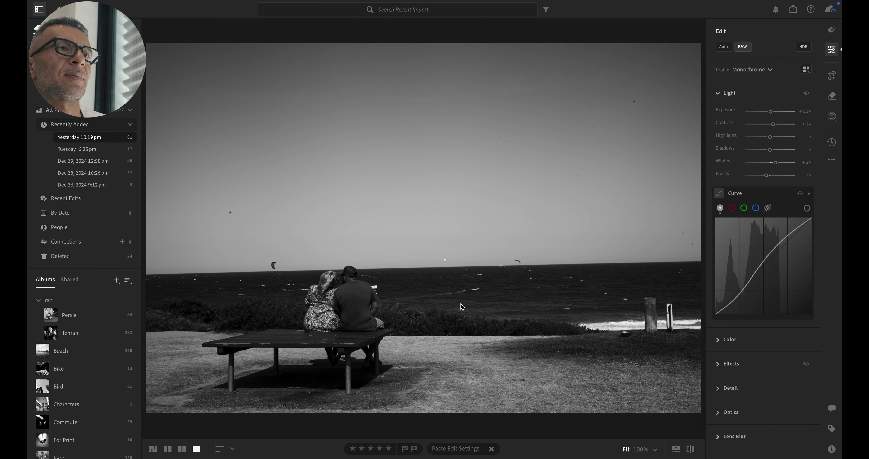
key("ctrl+v")
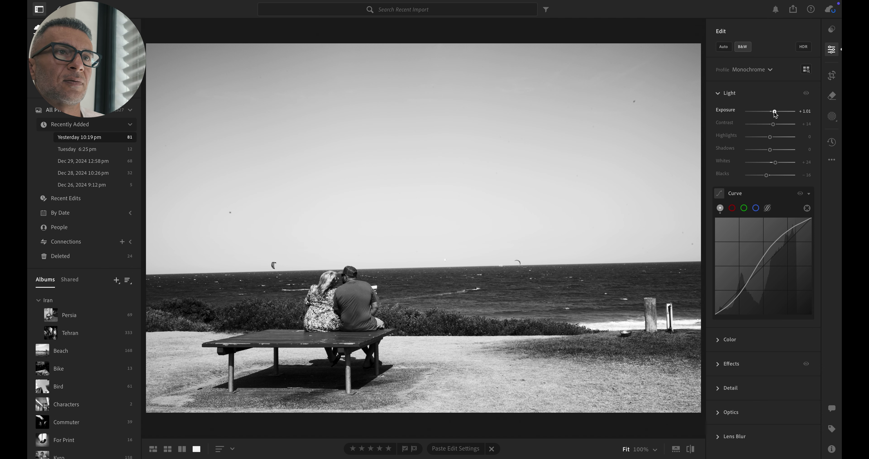
left_click_drag(775, 113, 774, 113)
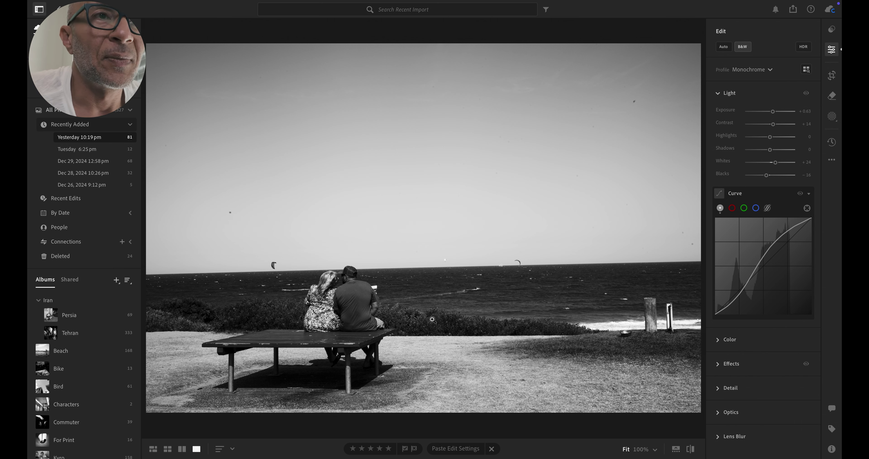
Inspect the bench pair facing the headland at full size, paste the copied settings onto that photo, and set its exposure to +0.59.
key("Right")
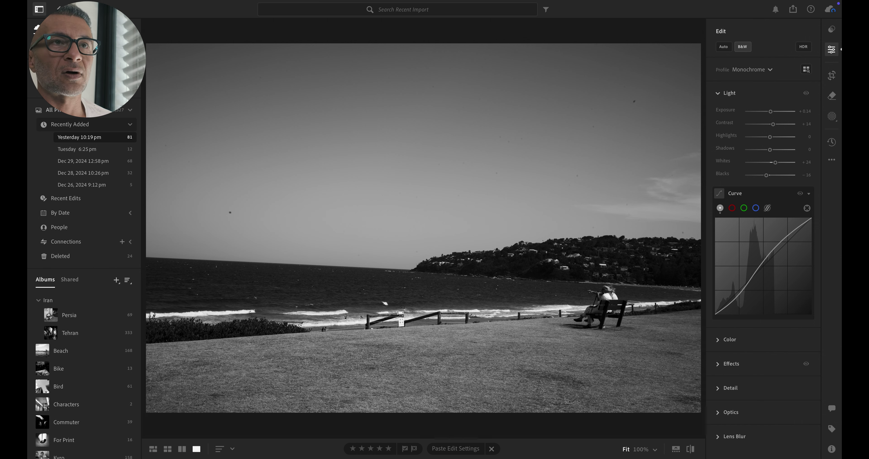
left_click(609, 297)
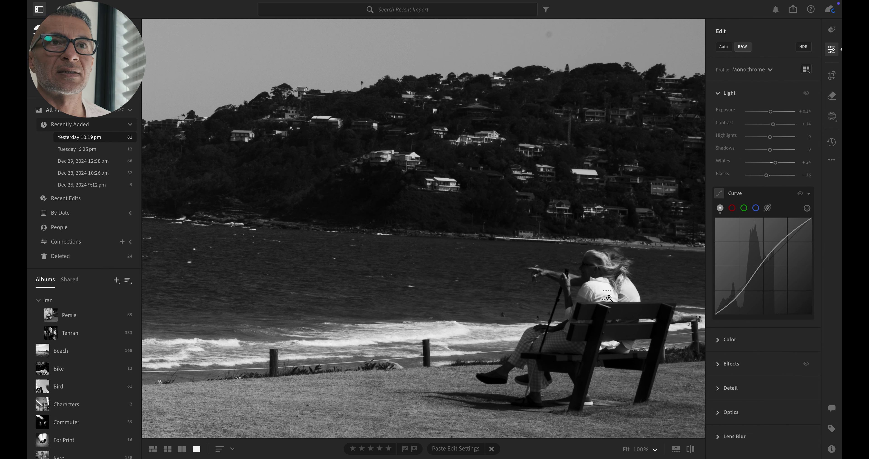
key("ctrl+v")
left_click_drag(775, 112, 774, 114)
left_click(430, 274)
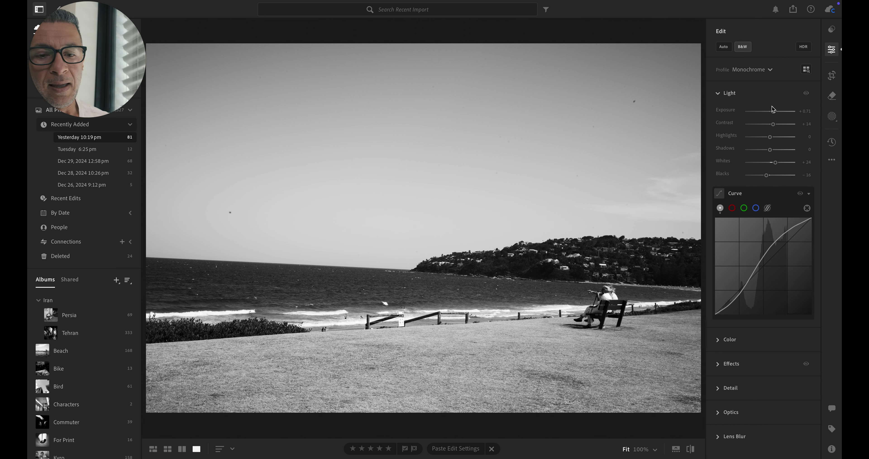
left_click_drag(773, 113, 772, 113)
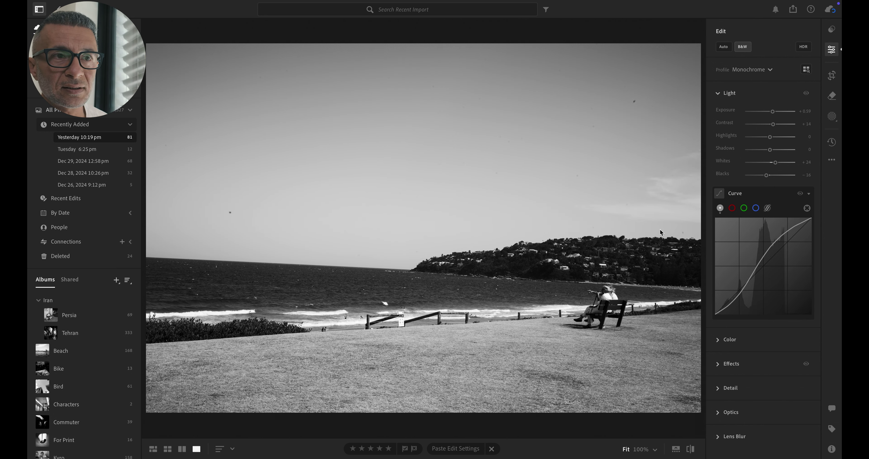
Apply the same edit settings with +0.59 exposure to the following frames of the bench pair above the beach and headland.
key("Right")
key("Left")
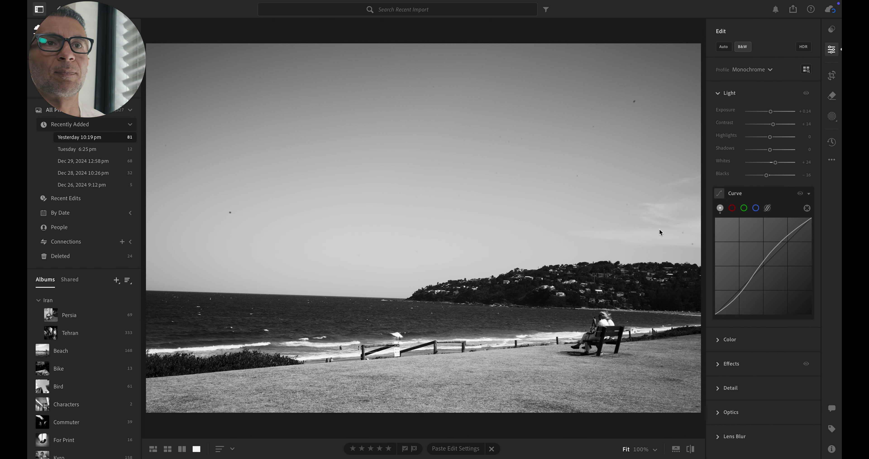
key("Right")
key("ctrl+v")
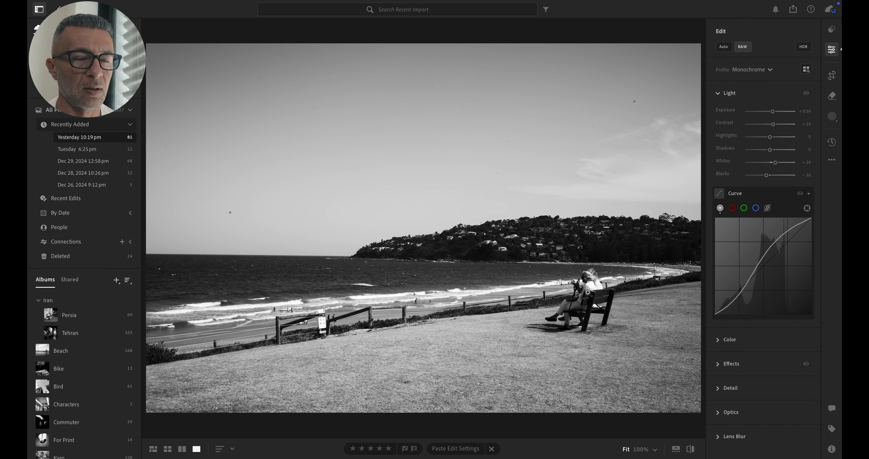
key("Right")
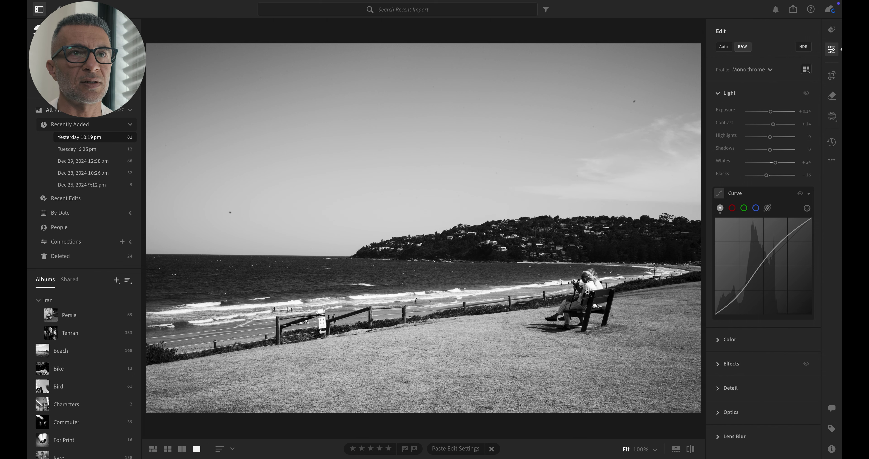
key("ctrl+v")
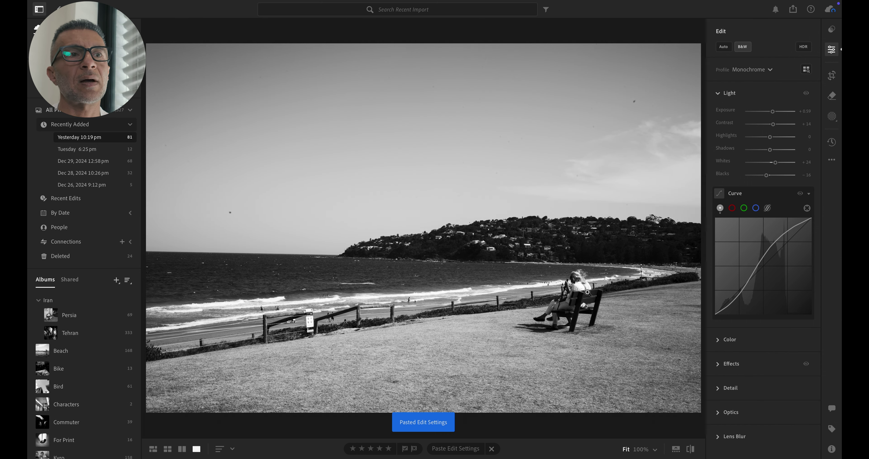
key("Right")
key("ctrl+v")
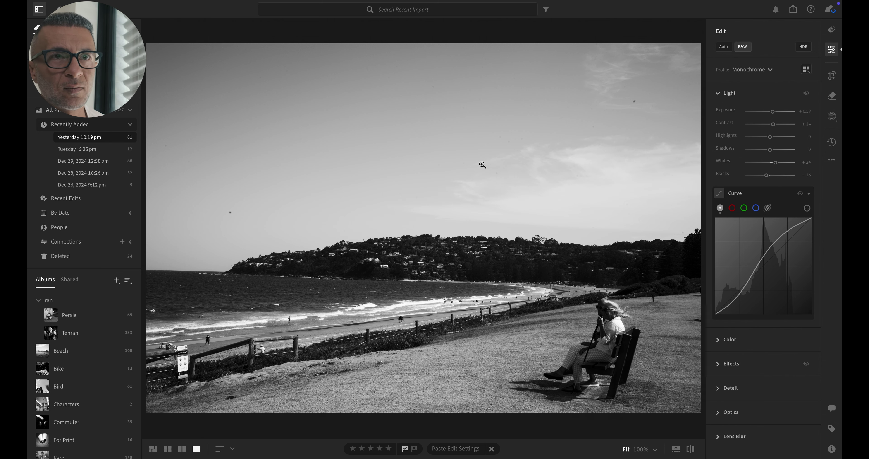
Compare the flagged side view of the bench couple above the beach with the neighbouring frames of the pair seen from behind.
key("Right")
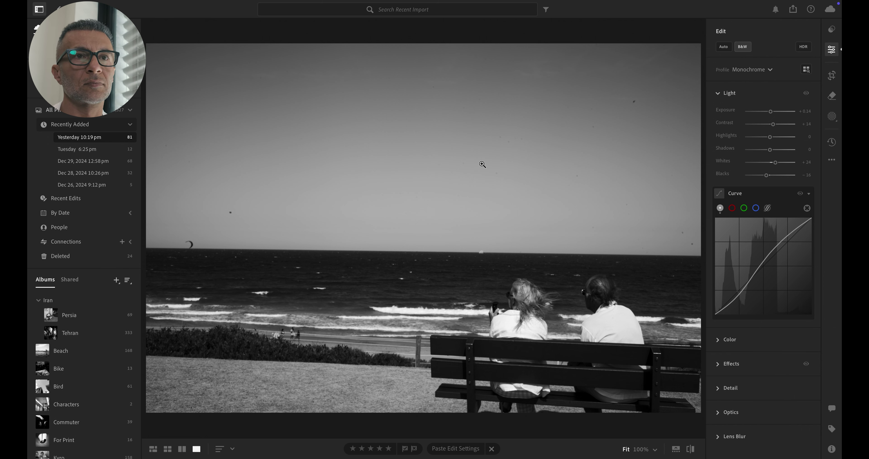
key("Right")
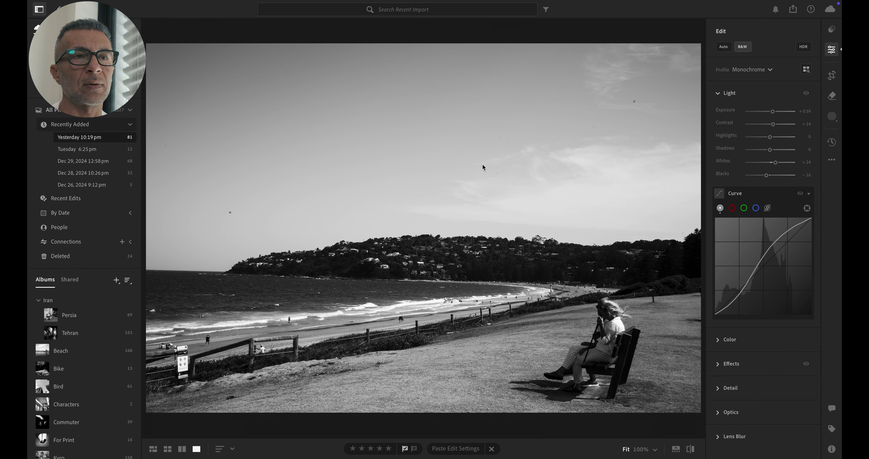
key("Right")
key("Right")
key("Left")
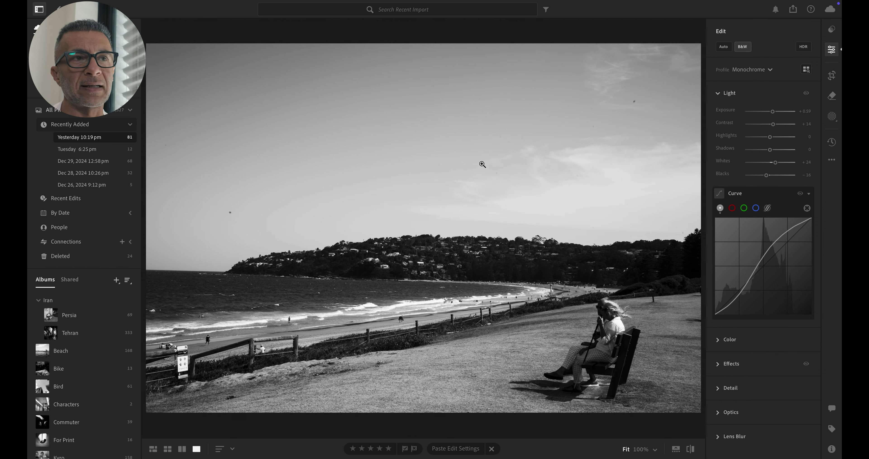
key("Left")
key("Left")
key("Right")
key("Right")
key("Left")
key("Left")
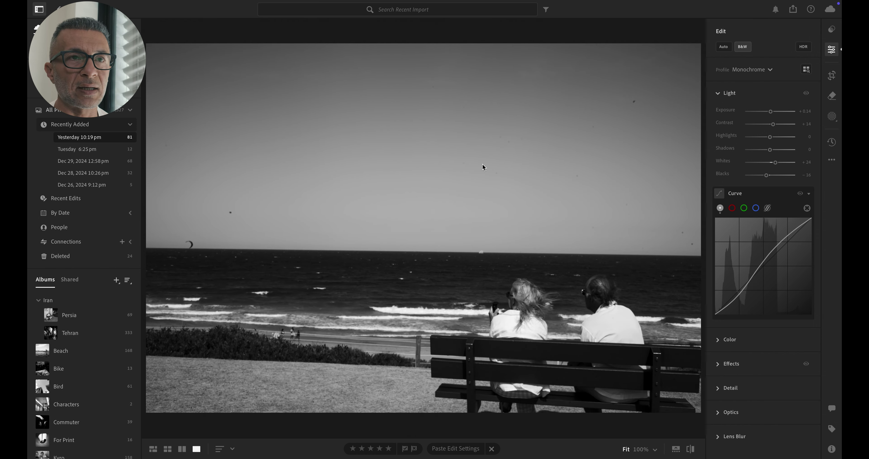
key("Right")
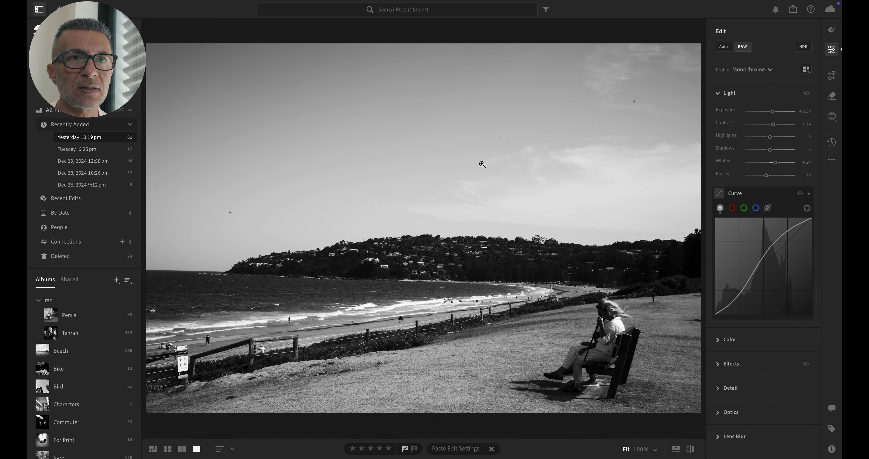
key("Left")
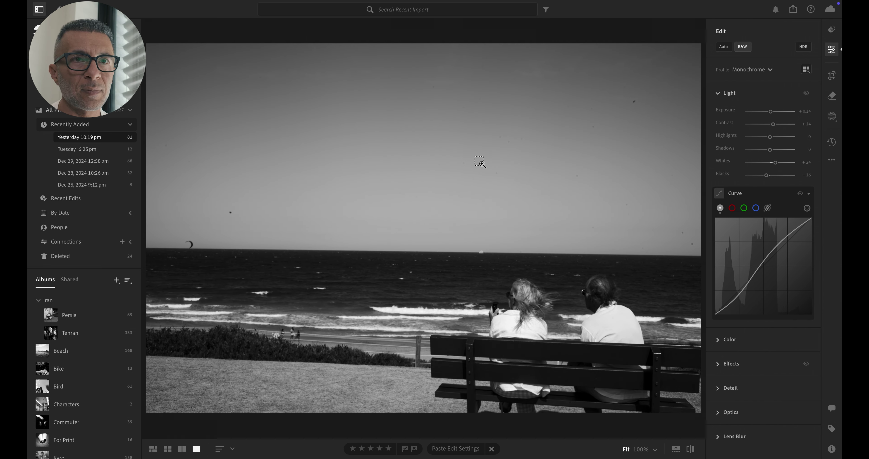
Paste the copied edit settings onto the two close rear views of the bench couple and the wider frame showing the whole bench.
key("super+shift+v")
key("Right")
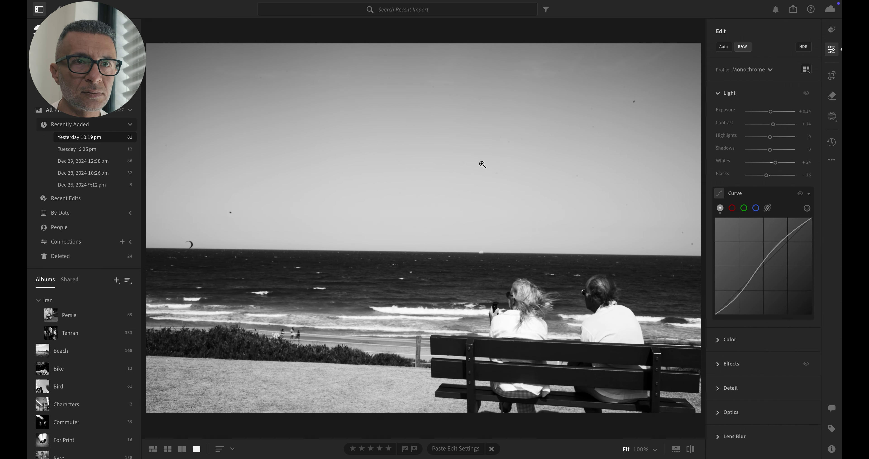
key("Right")
key("super+shift+v")
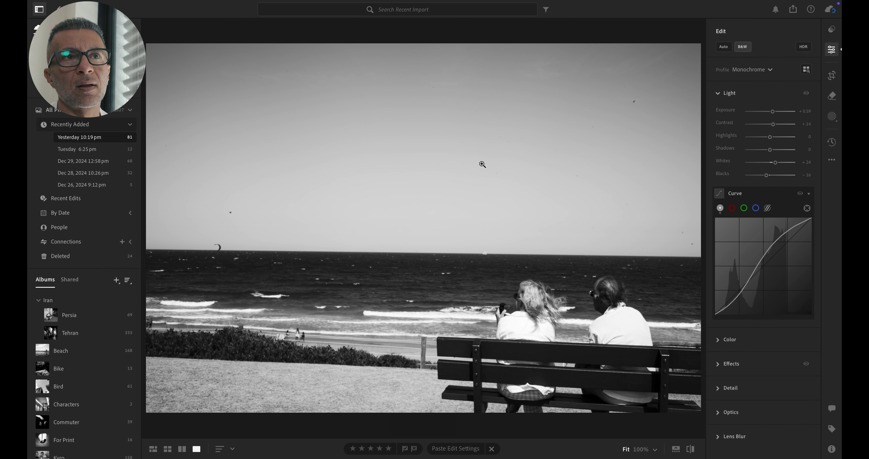
key("Right")
key("super+shift+v")
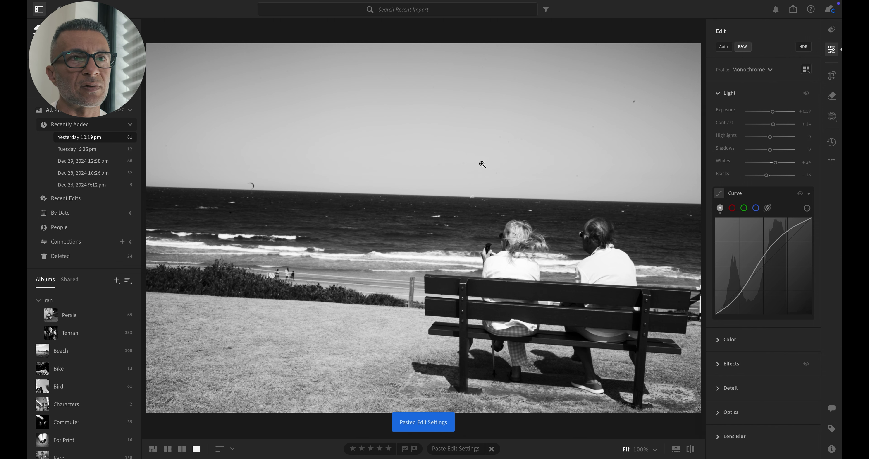
Paste the copied settings onto the three angled rear frames of the couple sitting close together on the bench above the surf.
key("Right")
key("super+shift+v")
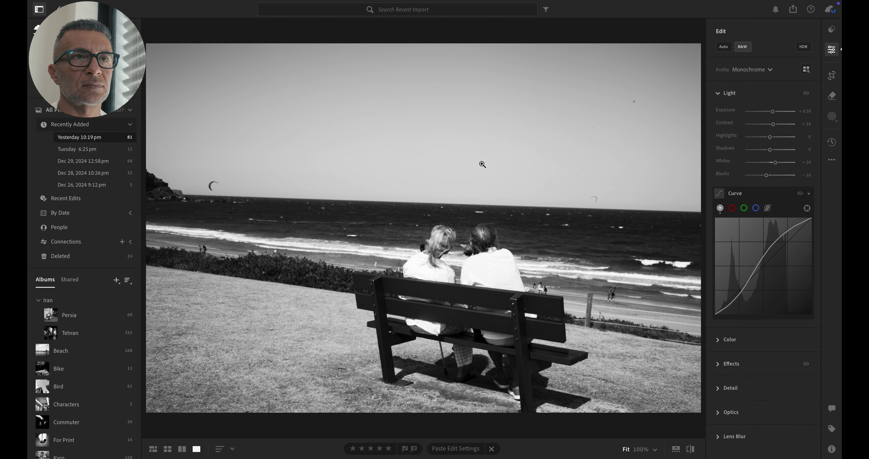
key("Right")
key("super+shift+v")
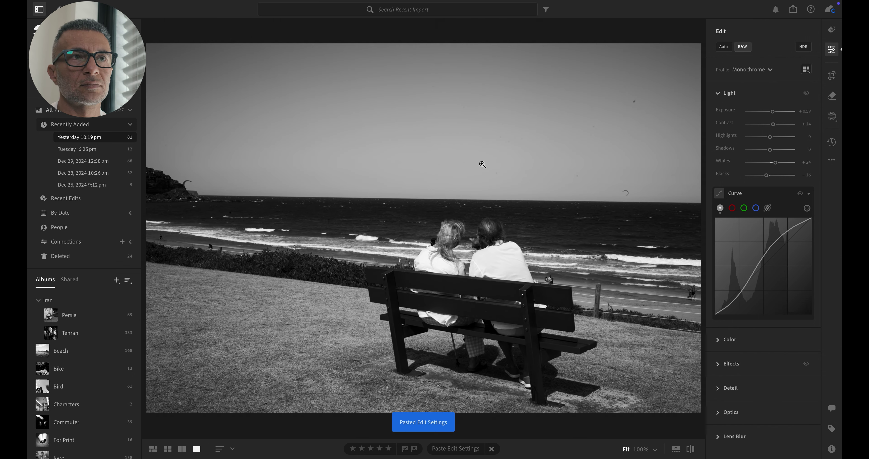
key("Right")
key("super+shift+v")
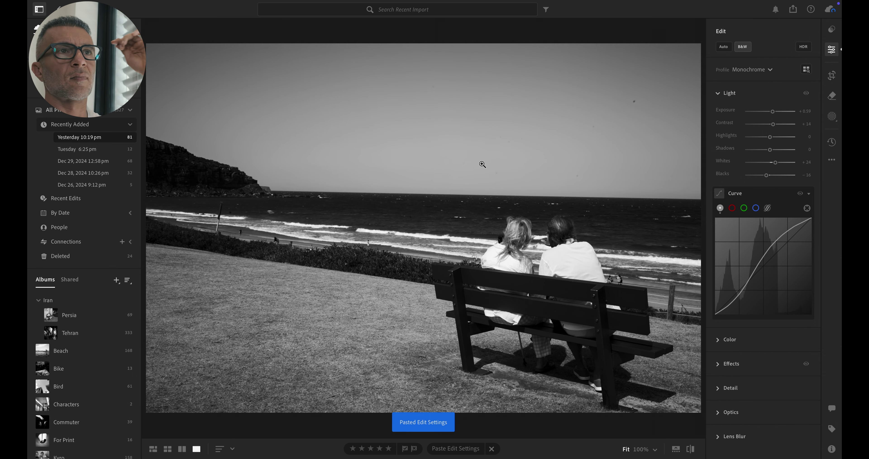
Paste the copied settings onto the pointing-man frame, the bench pair with headland and kites, and the centred rear view of the couple.
key("Right")
key("super+shift+v")
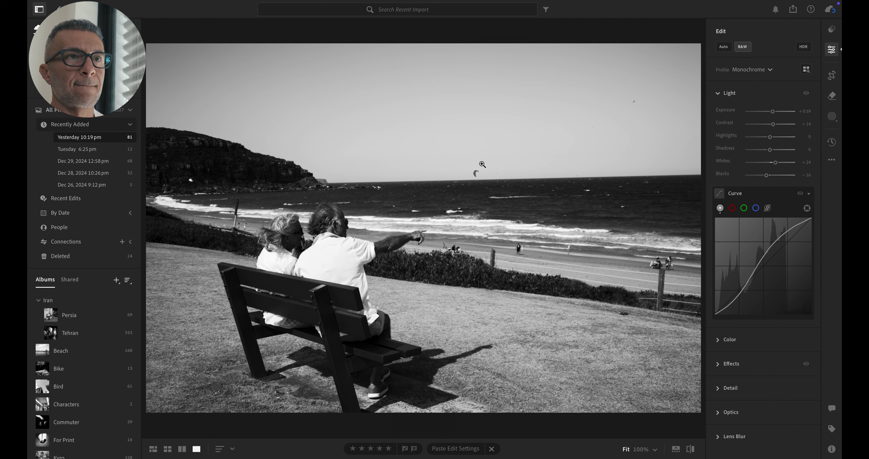
key("Right")
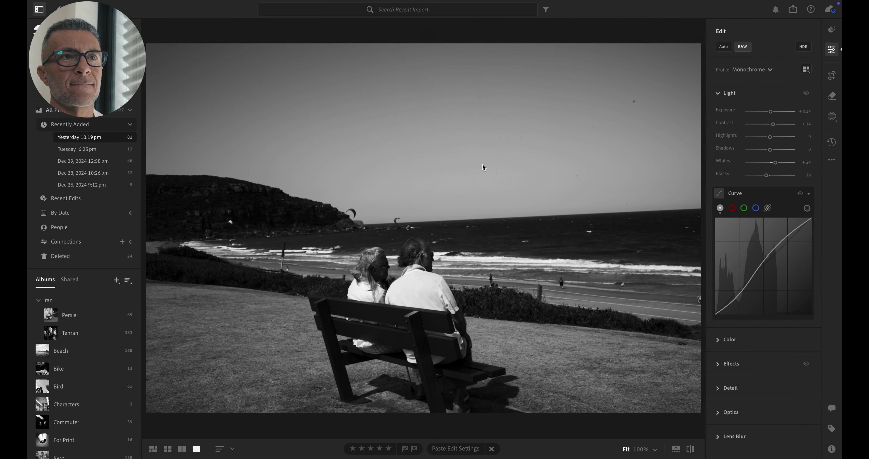
key("ctrl+v")
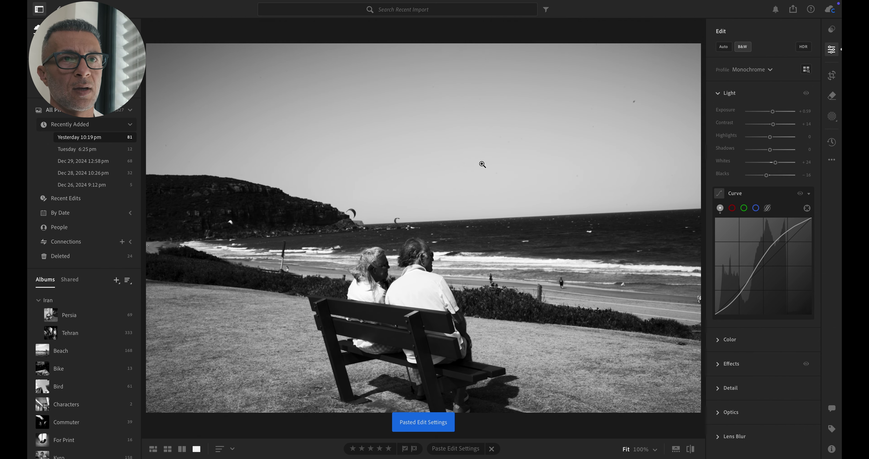
key("Right")
key("ctrl+v")
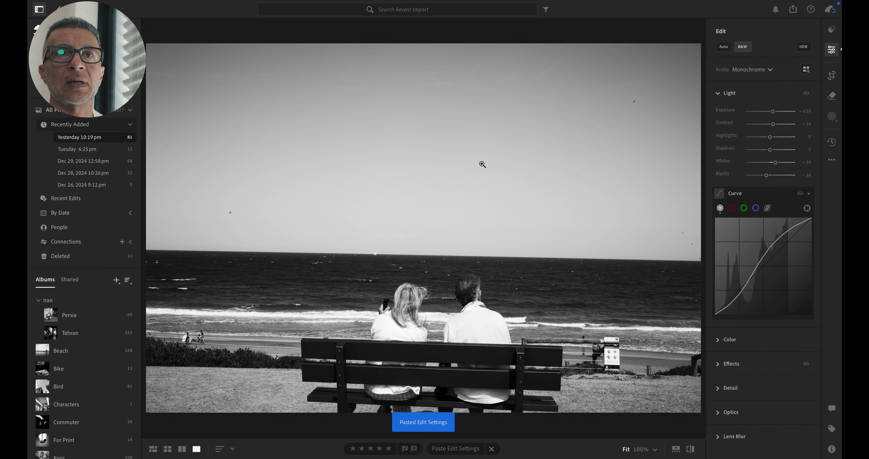
Straighten the centred rear view of the bench couple by setting its Upright geometry correction to Auto.
key("c")
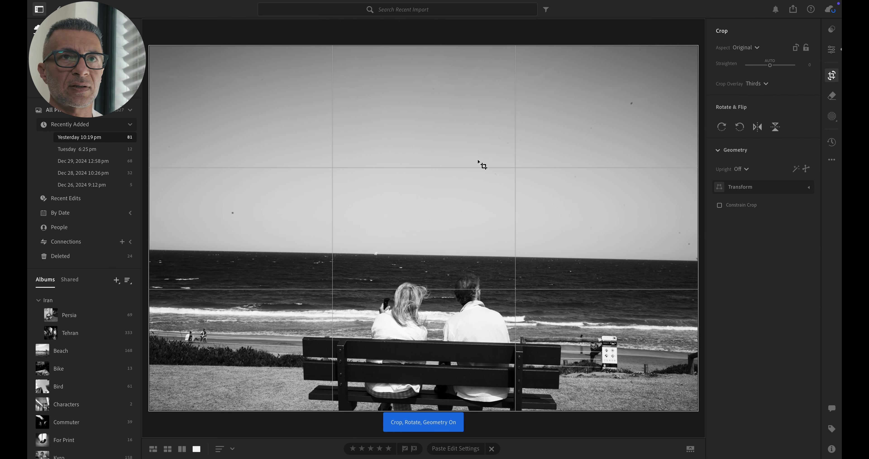
left_click(743, 169)
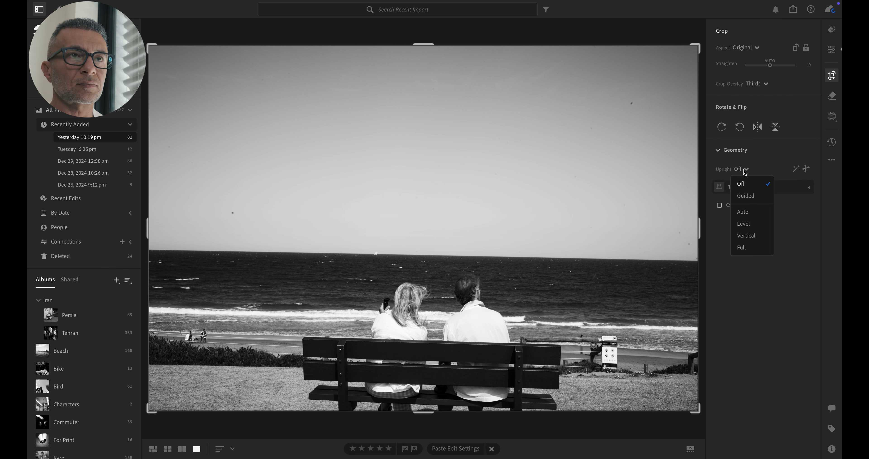
left_click(757, 210)
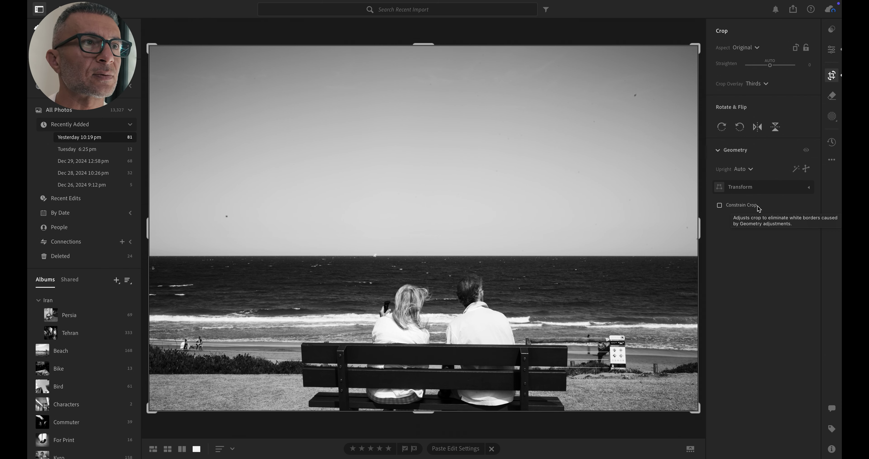
key("e")
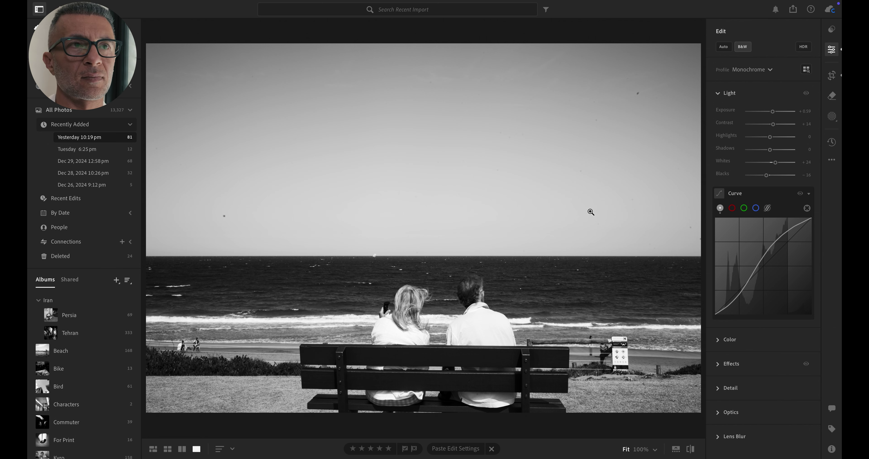
Paste the copied settings onto the two level-horizon frames showing the couple's legs and the sign beside the bench.
key("Right")
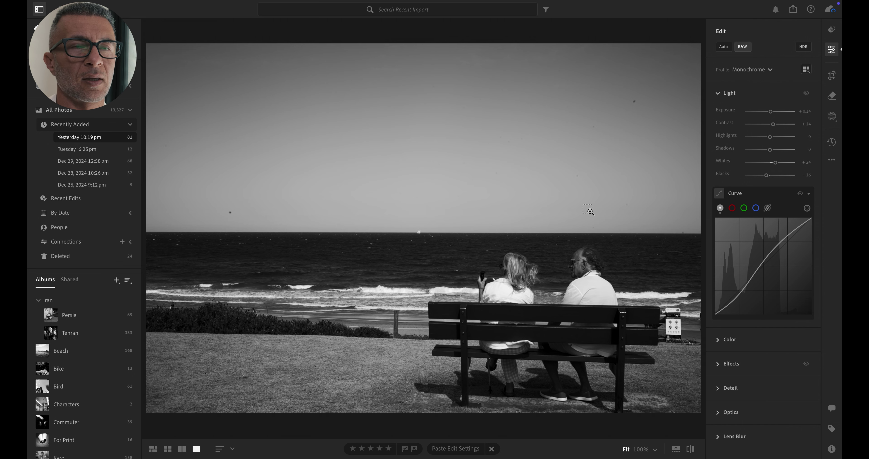
key("ctrl+v")
key("Right")
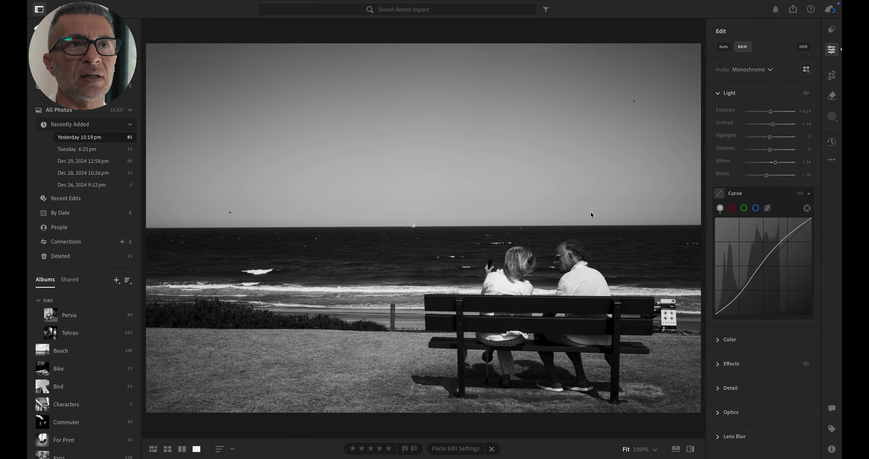
key("ctrl+v")
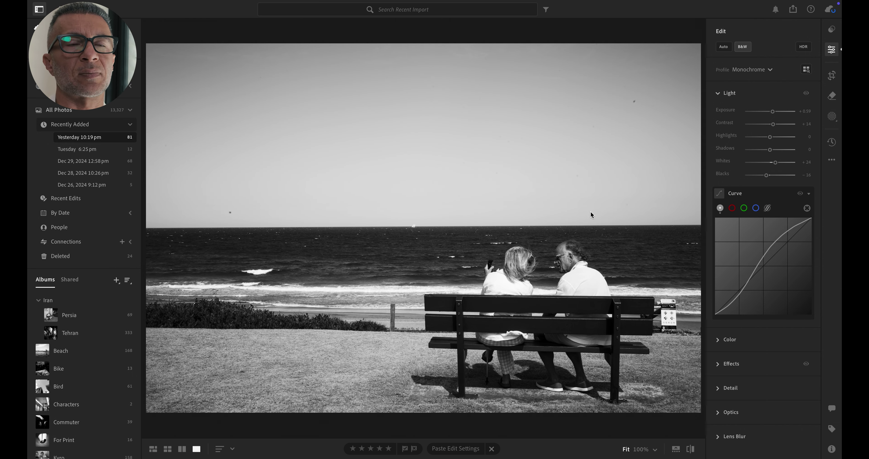
key("Right")
key("Left")
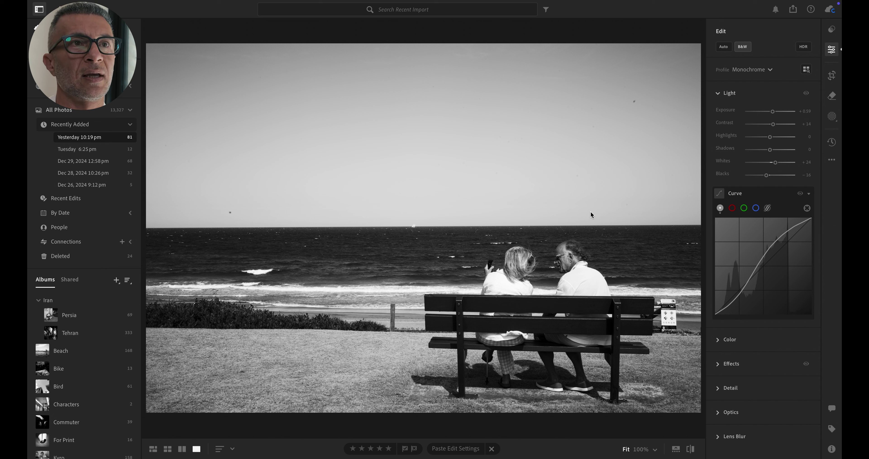
Paste the copied settings onto the first frame of the couple shot through the car windscreen over the dashboard.
key("Right")
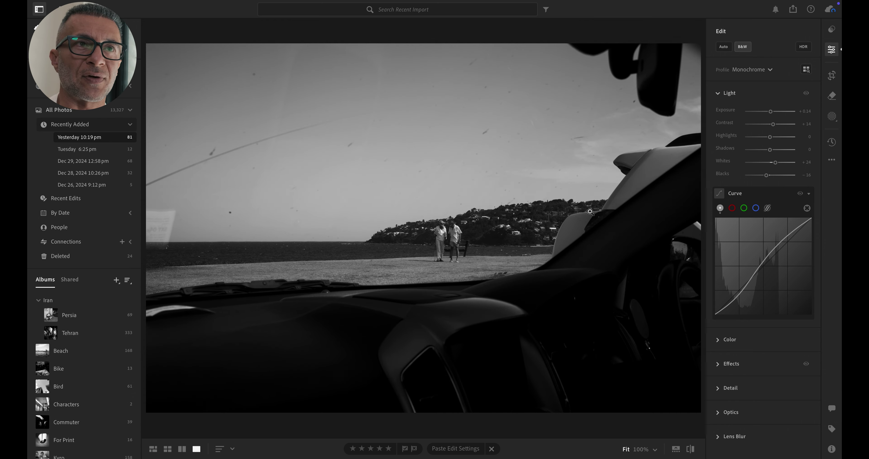
key("super+shift+v")
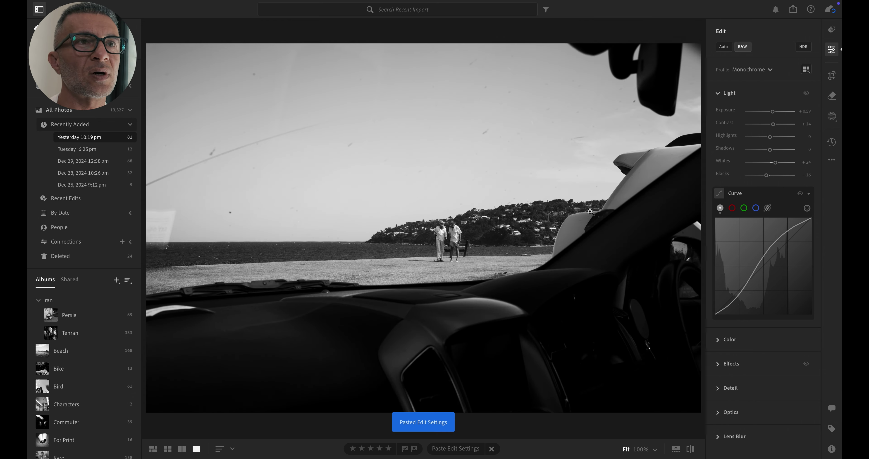
key("Right")
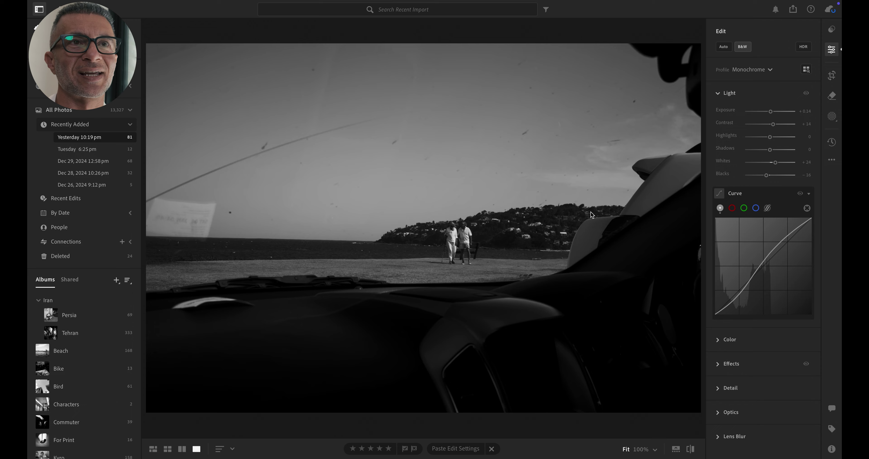
Paste the copied settings onto the two frames of the couple walking across the lawn and the wide lawn shot under streaked clouds.
key("Right")
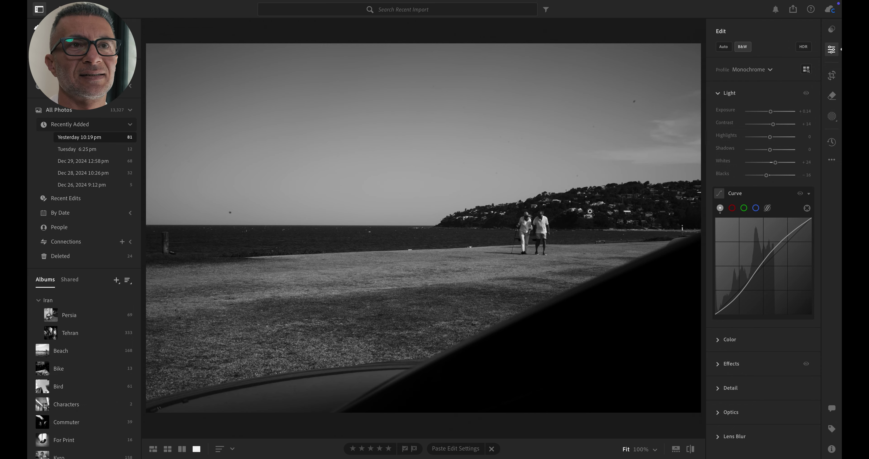
key("super+shift+v")
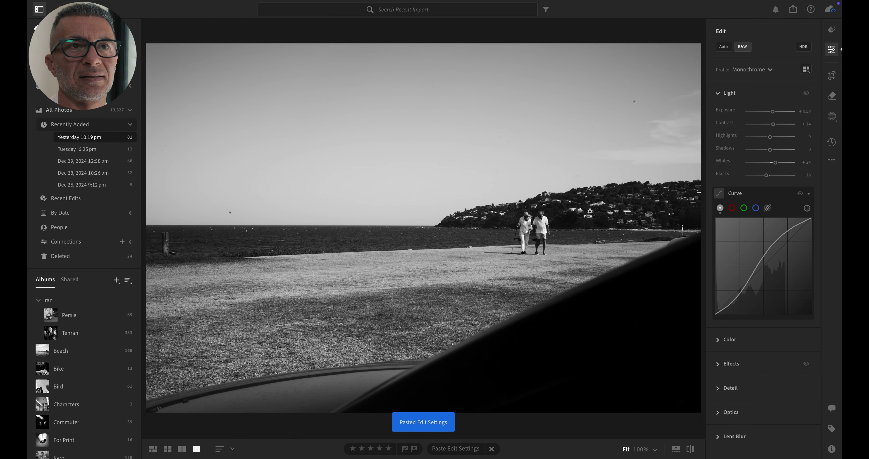
key("Right")
key("super+shift+v")
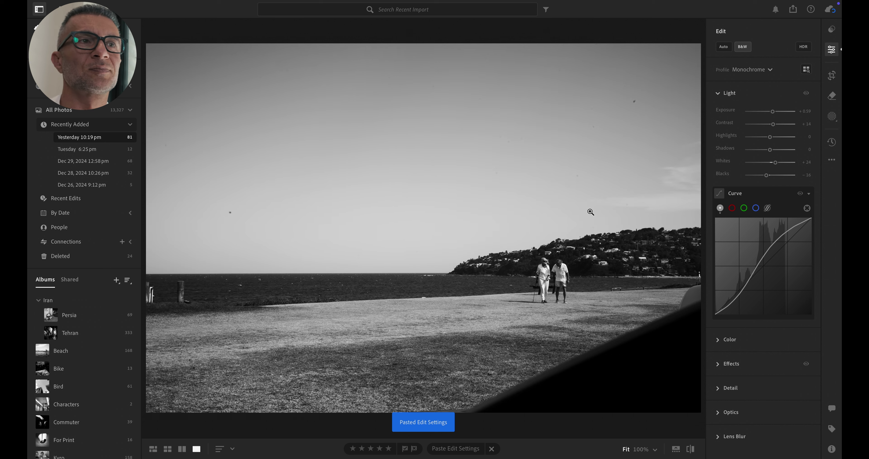
key("Right")
key("super+shift+v")
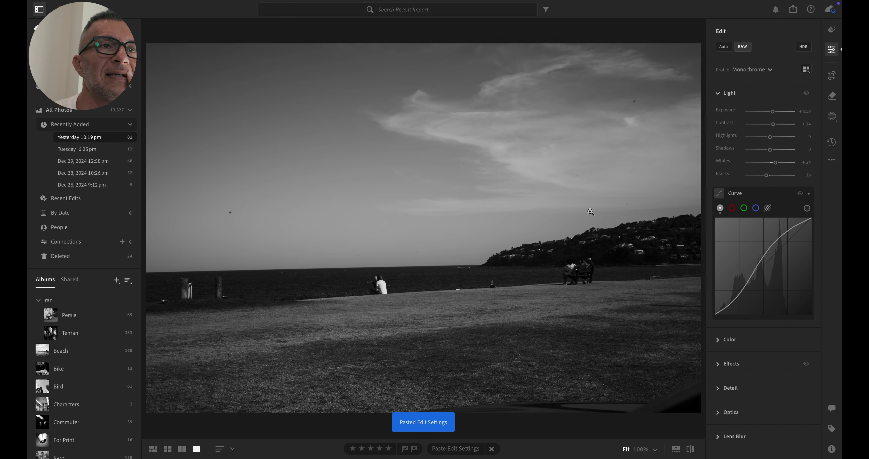
Review the walking-couple frame and the flagged close portraits of the curly-haired child in the car park.
key("Right")
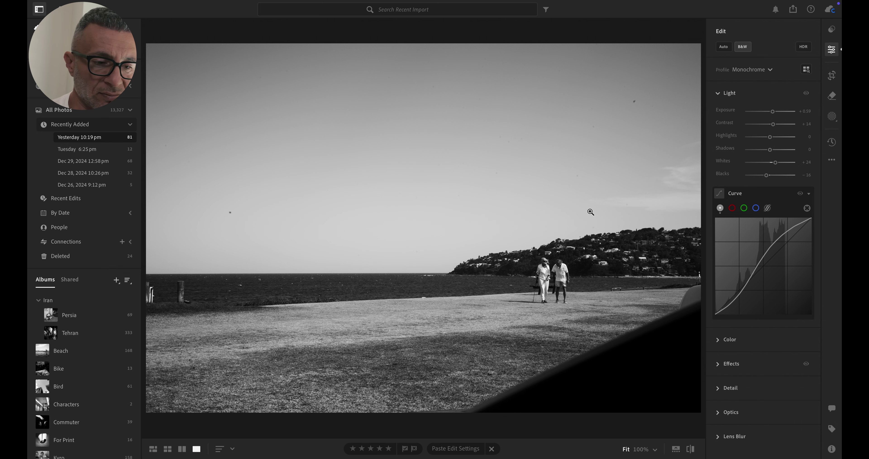
key("Right")
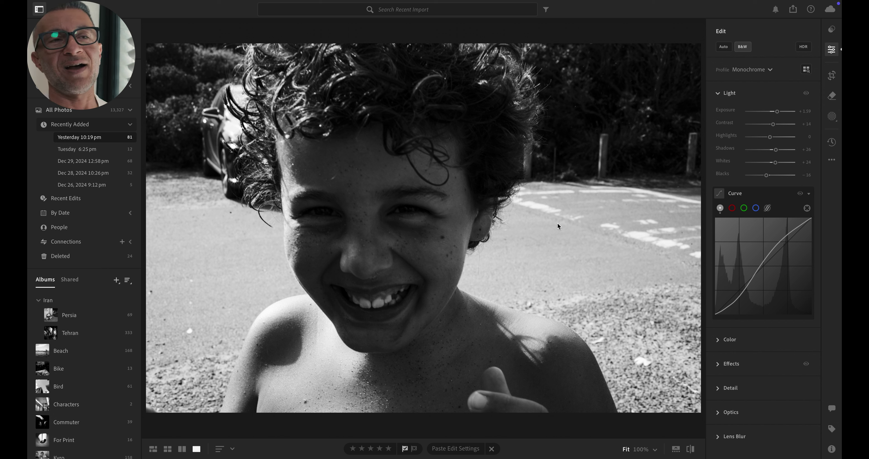
key("Right")
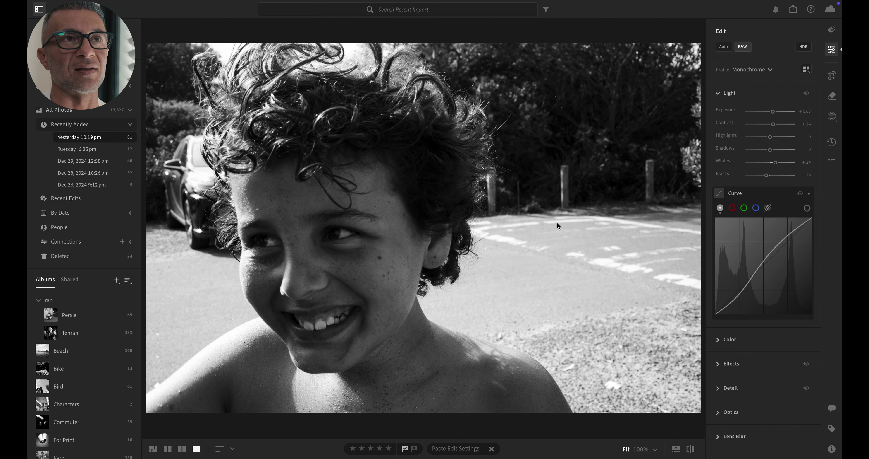
key("Right")
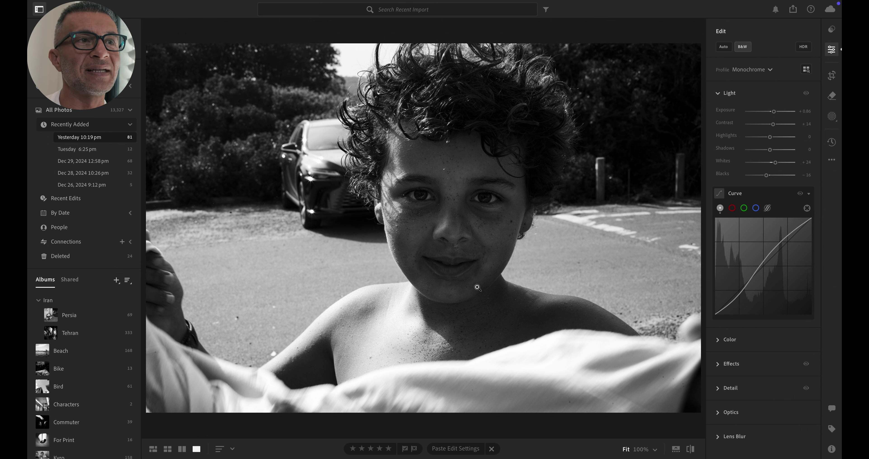
Review the remaining close portraits of the curly-haired child and the following frames of the boys beside the open car door.
key("Right")
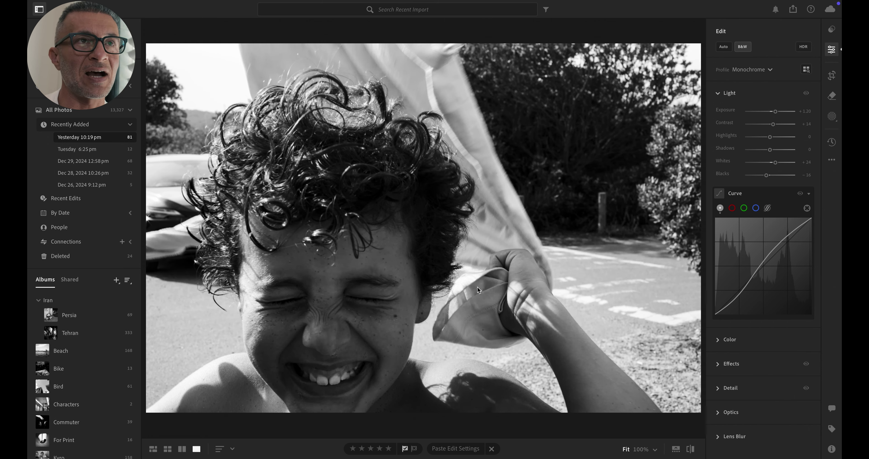
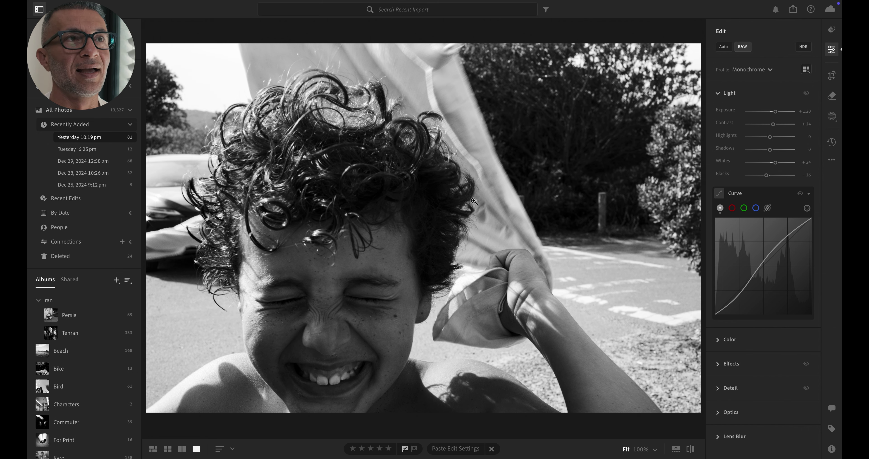
key("Right")
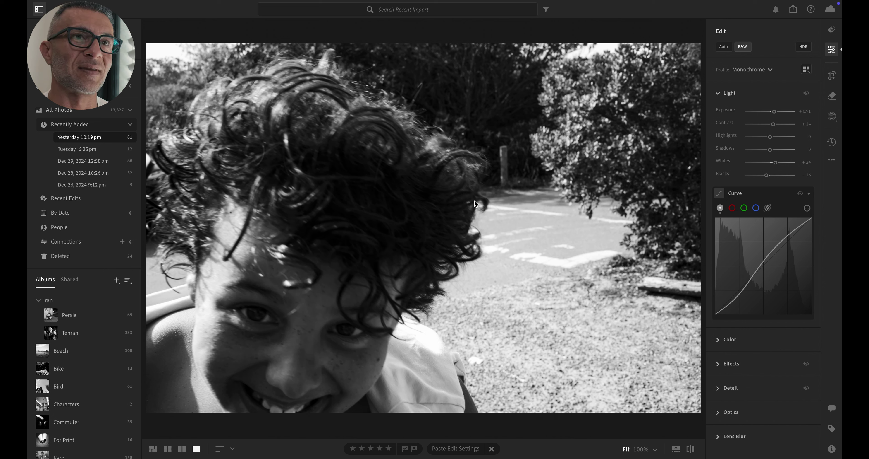
key("Right")
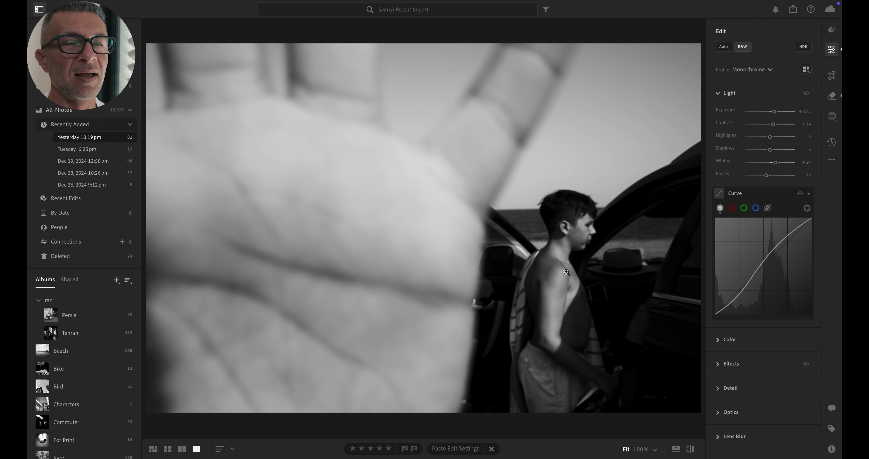
key("Right")
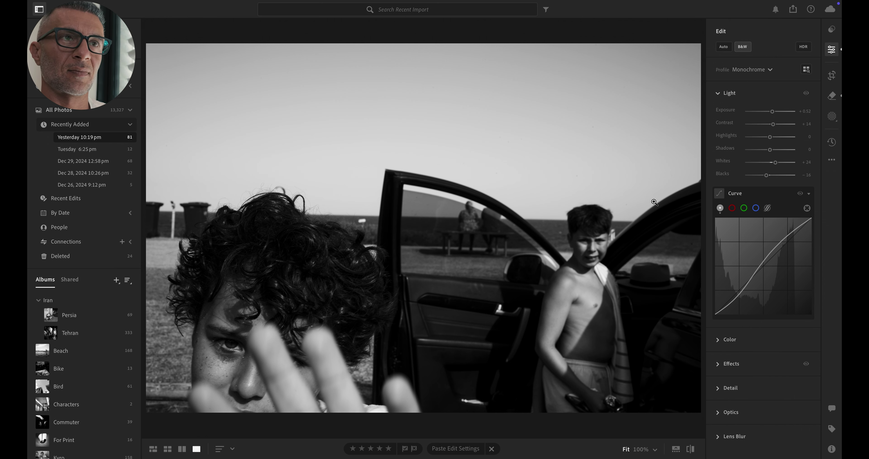
key("Right")
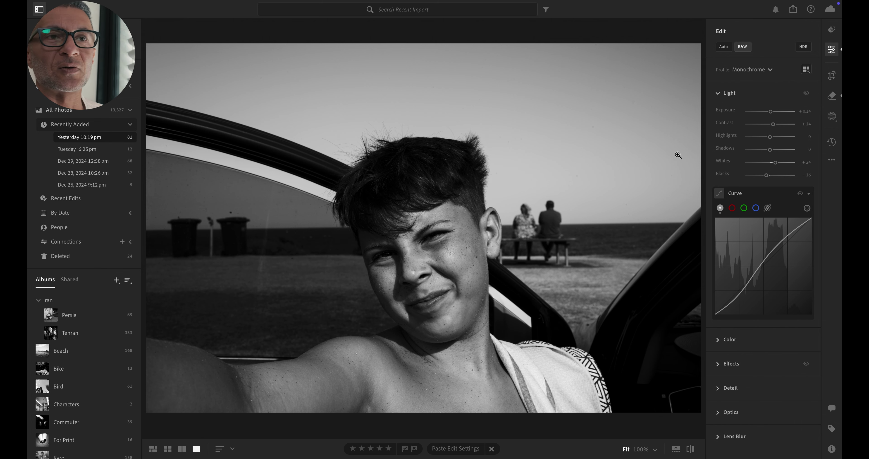
key("Right")
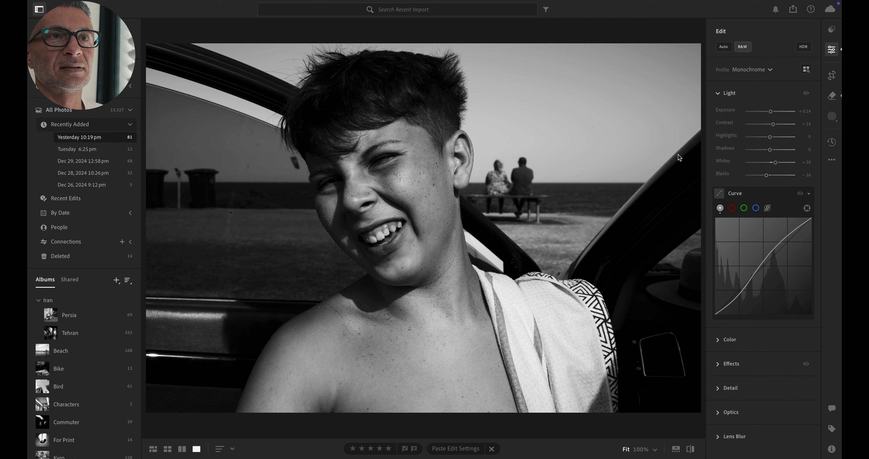